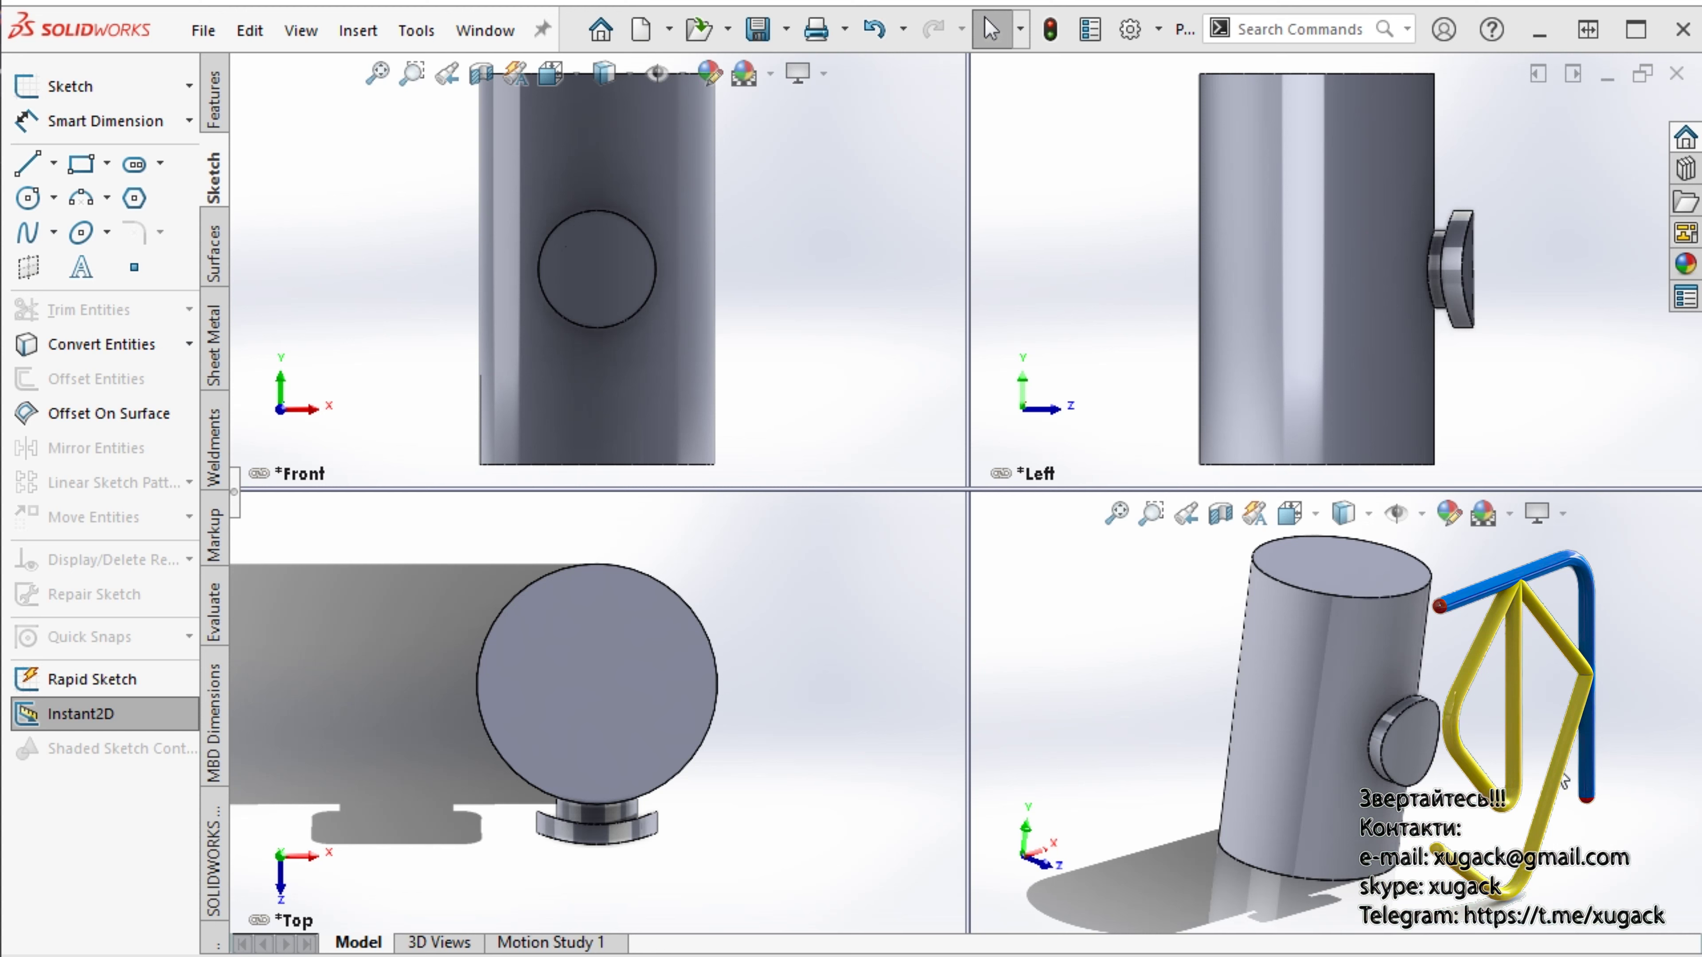
- Orbit the isometric view to inspect the finished cylinder model
mouse_move(1564, 781)
middle_mouse_down()
mouse_move(1389, 768)
mouse_move(1560, 782)
mouse_move(1123, 846)
mouse_move(957, 779)
mouse_move(1248, 797)
mouse_move(1231, 770)
mouse_move(1263, 768)
middle_mouse_up()
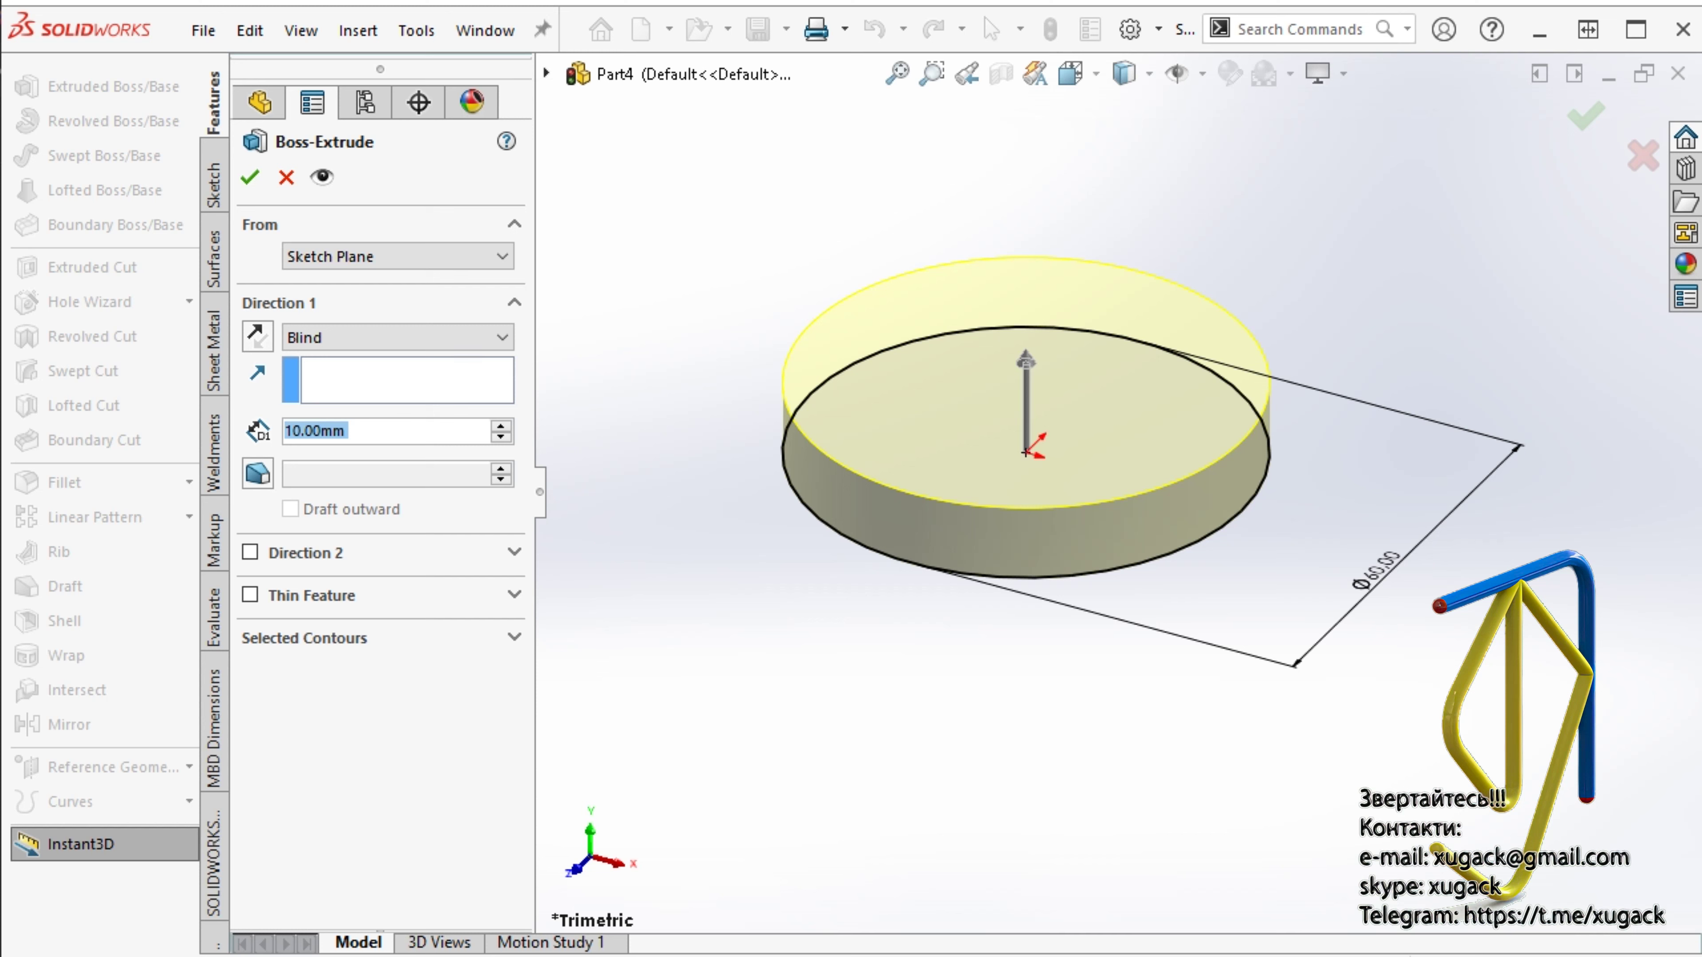
- Extrude the Ø65 circle 100 mm deep with a Mid Plane end condition
type("100")
key("Return")
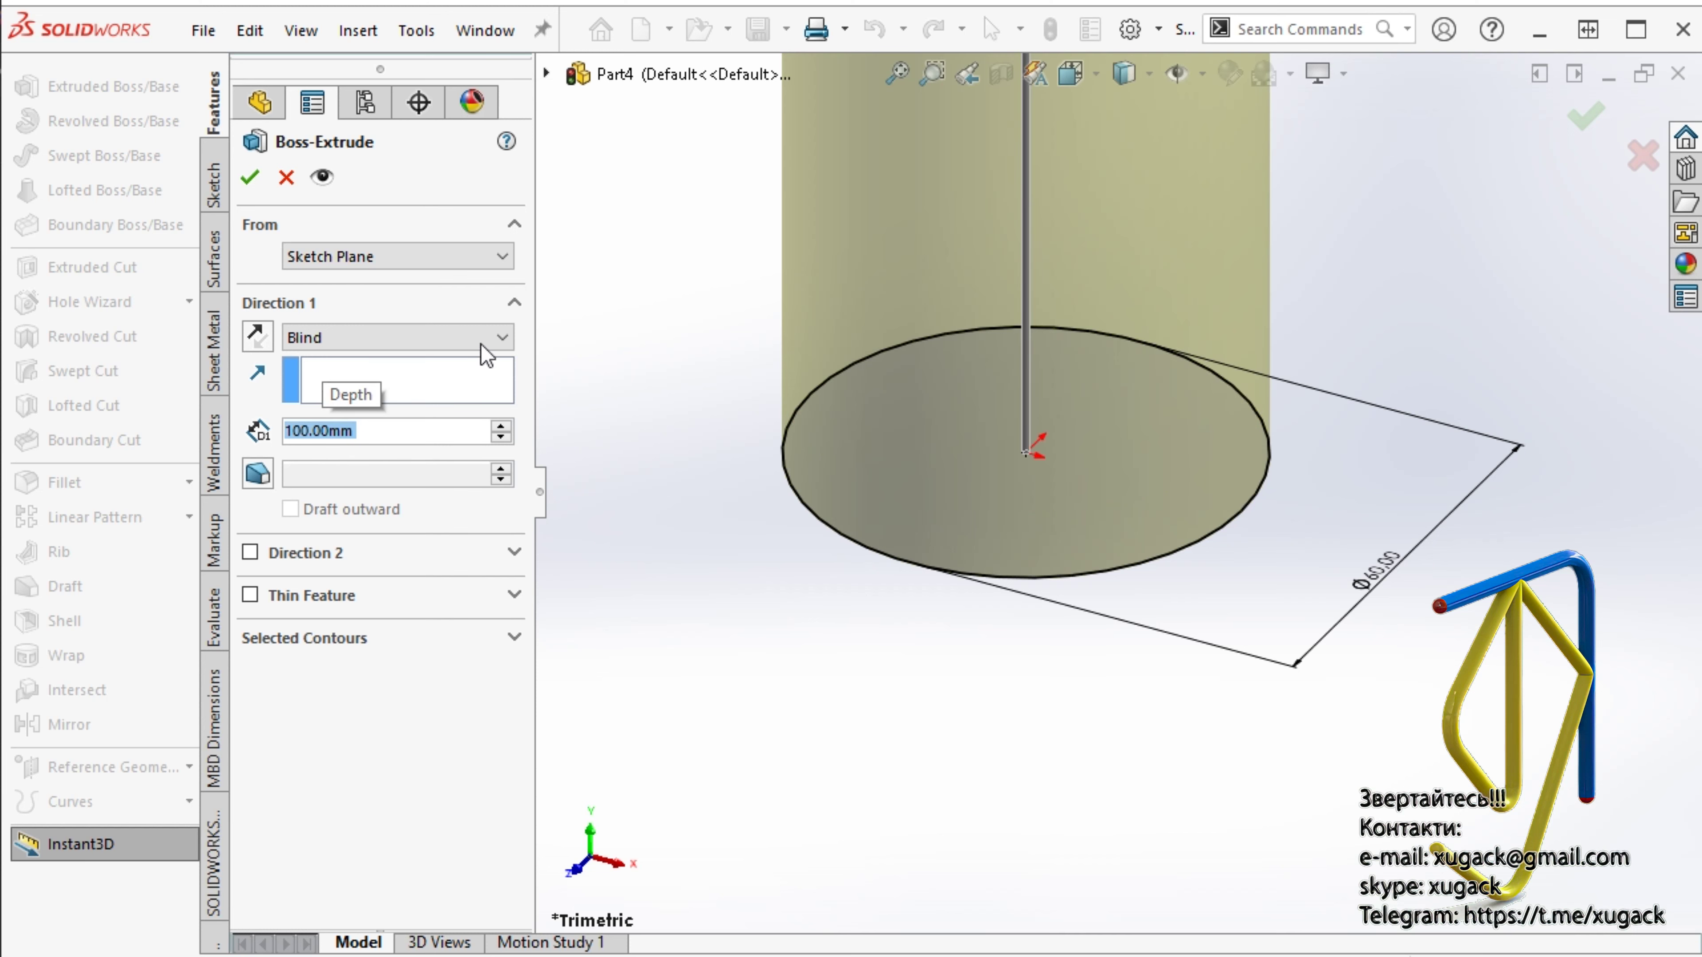
left_click(480, 343)
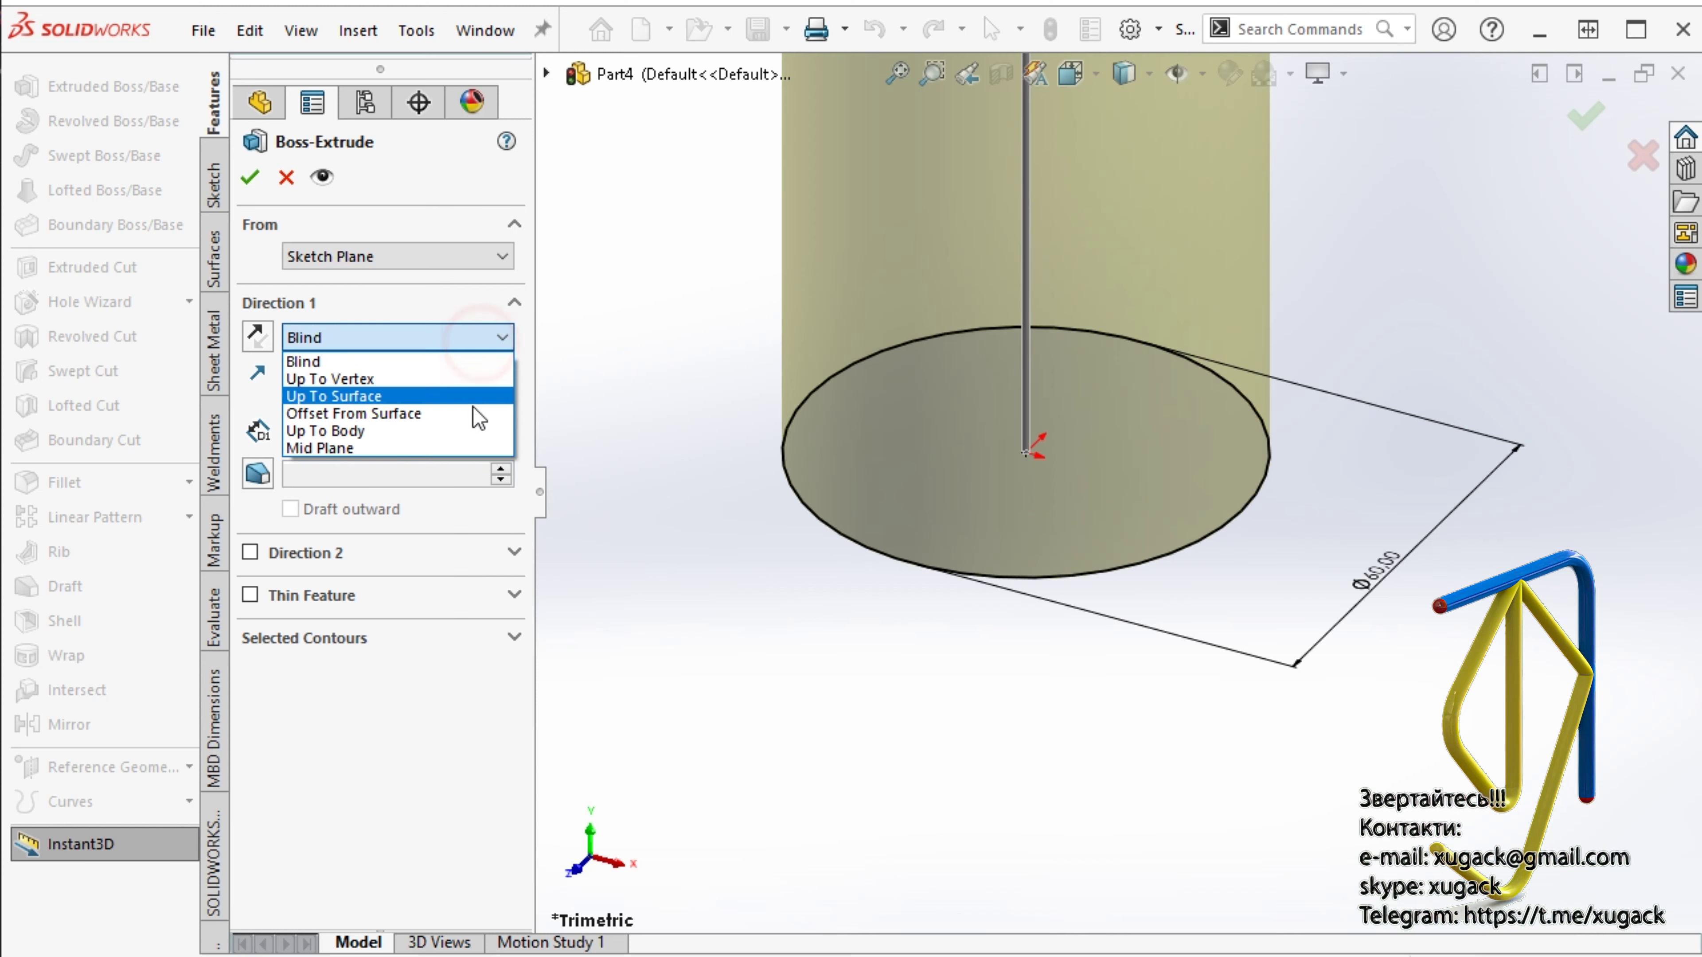
left_click(341, 448)
left_click(250, 177)
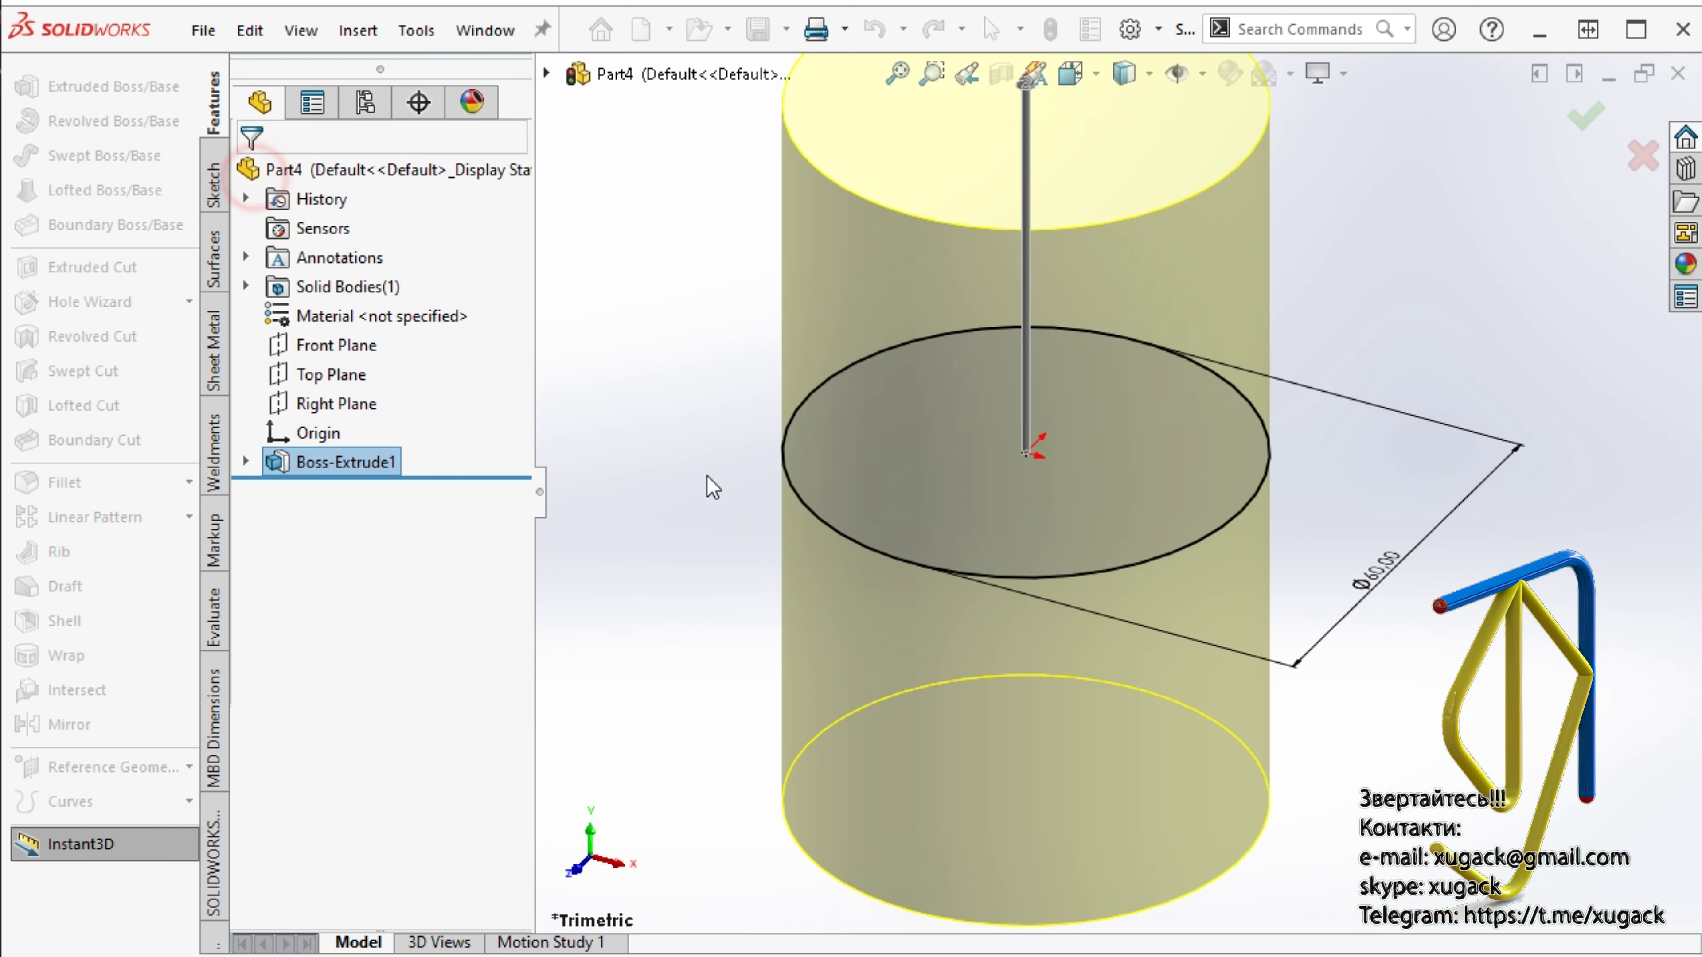
left_click(733, 562)
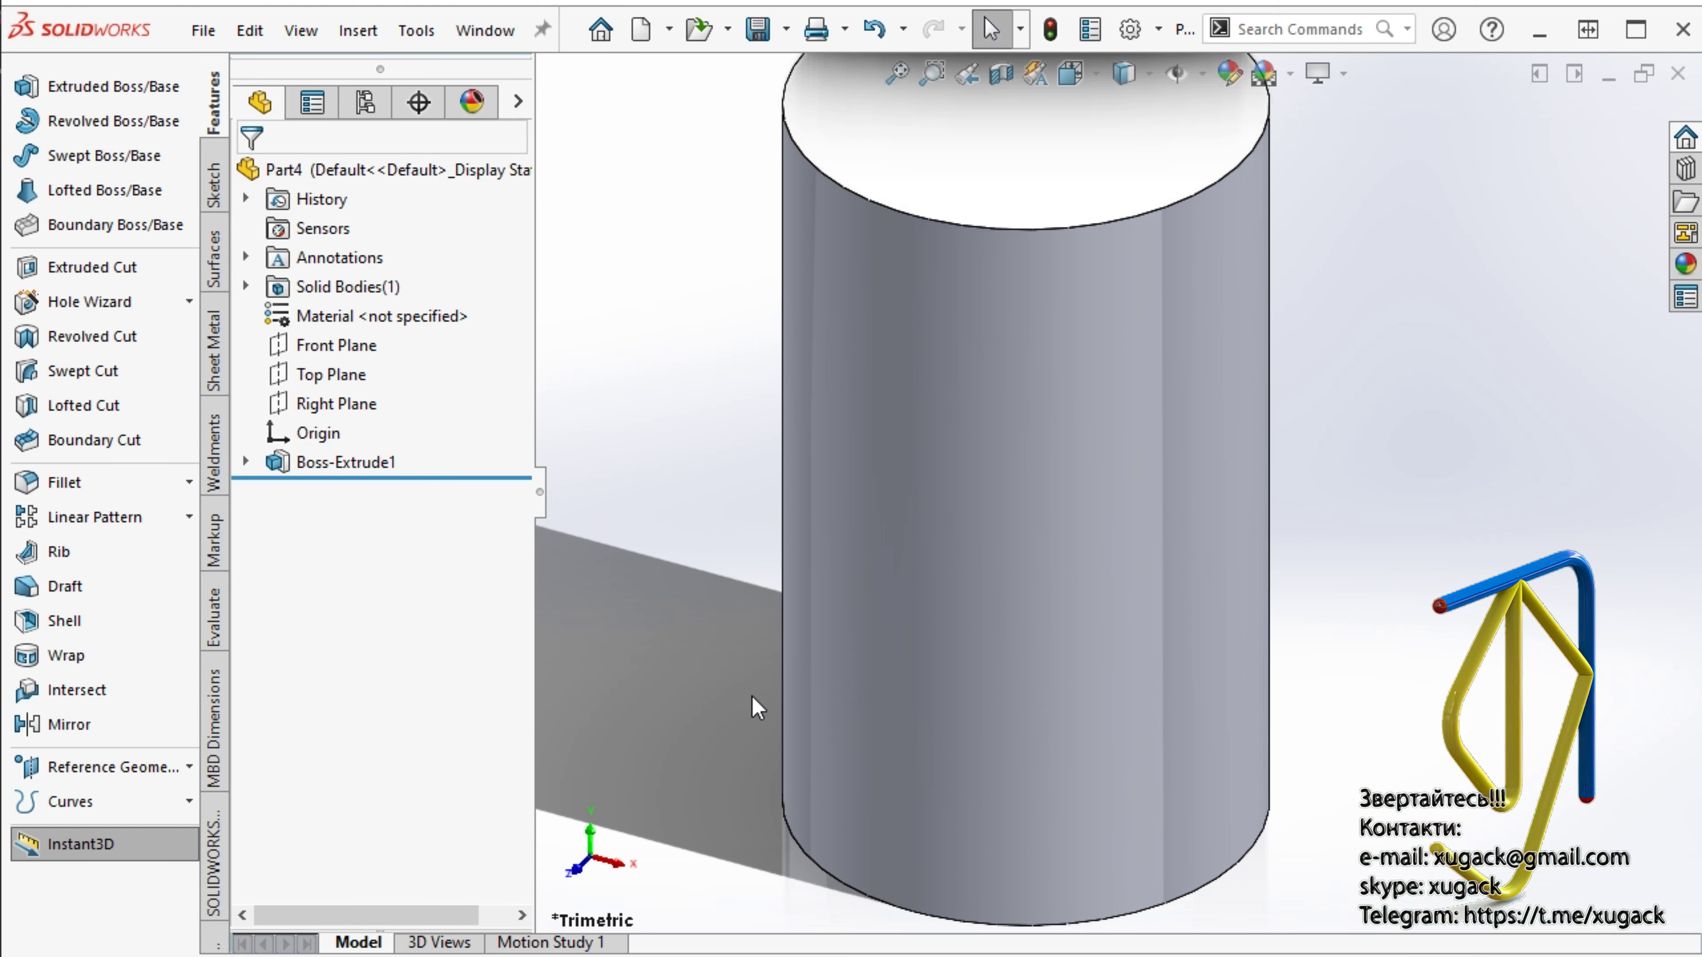
- Zoom to fit and start a new sketch on the Front Plane
key("f")
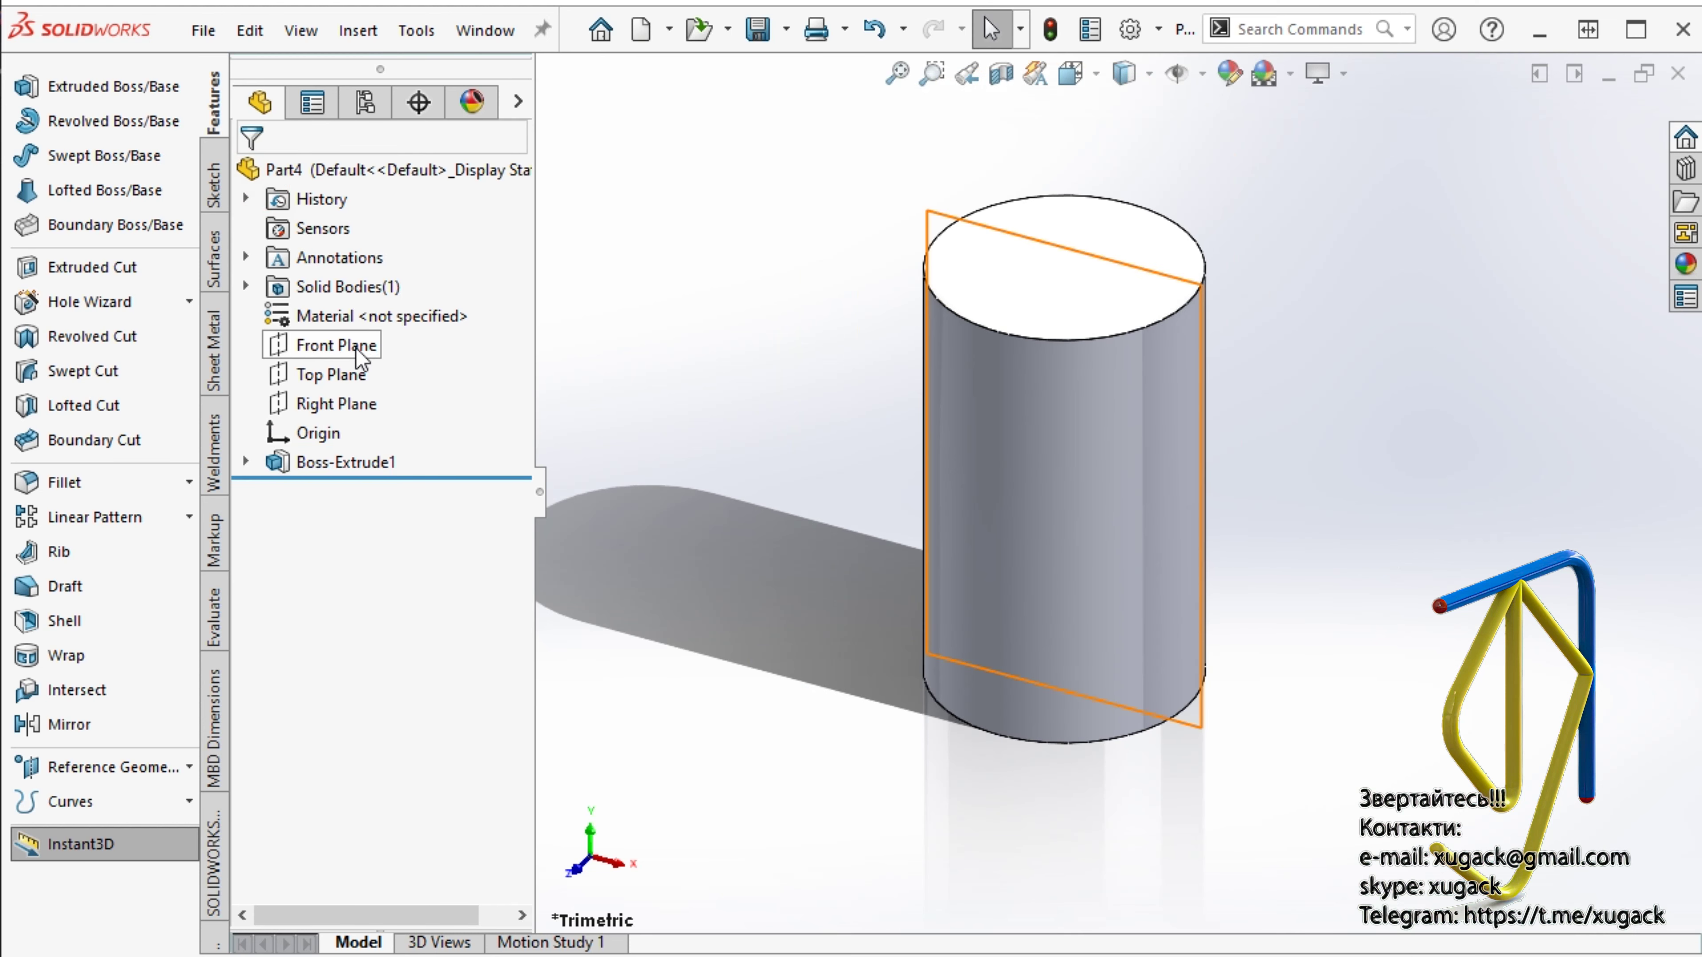
left_click(355, 347)
left_click(379, 305)
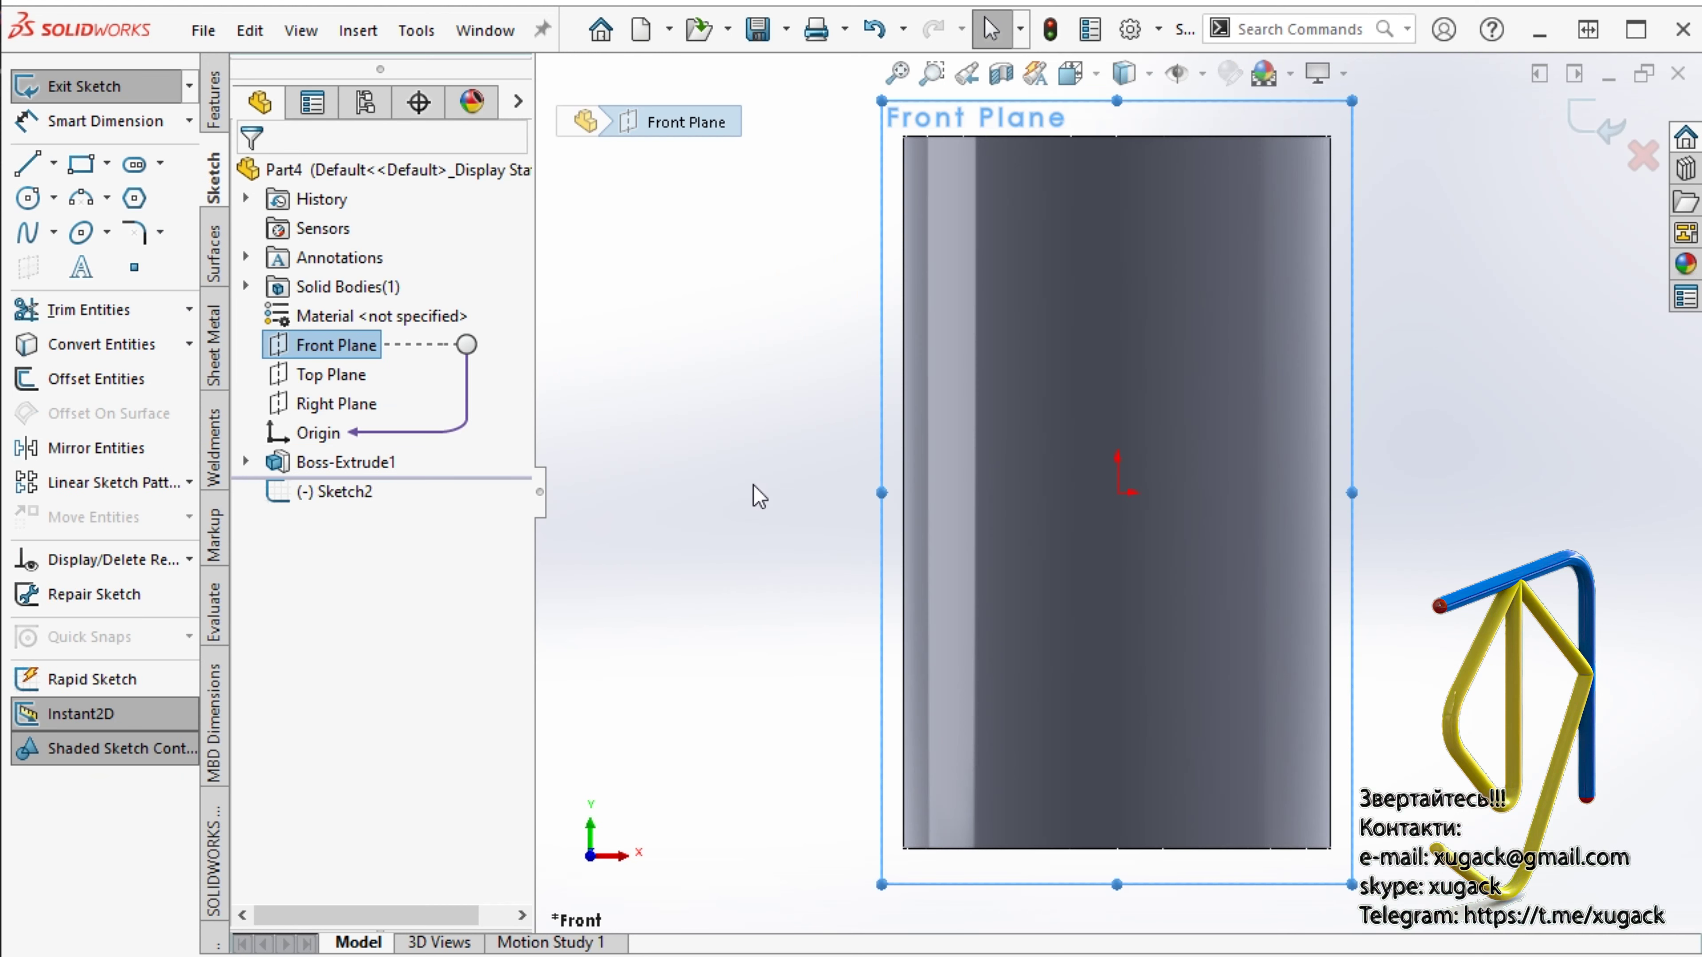
left_click(755, 552)
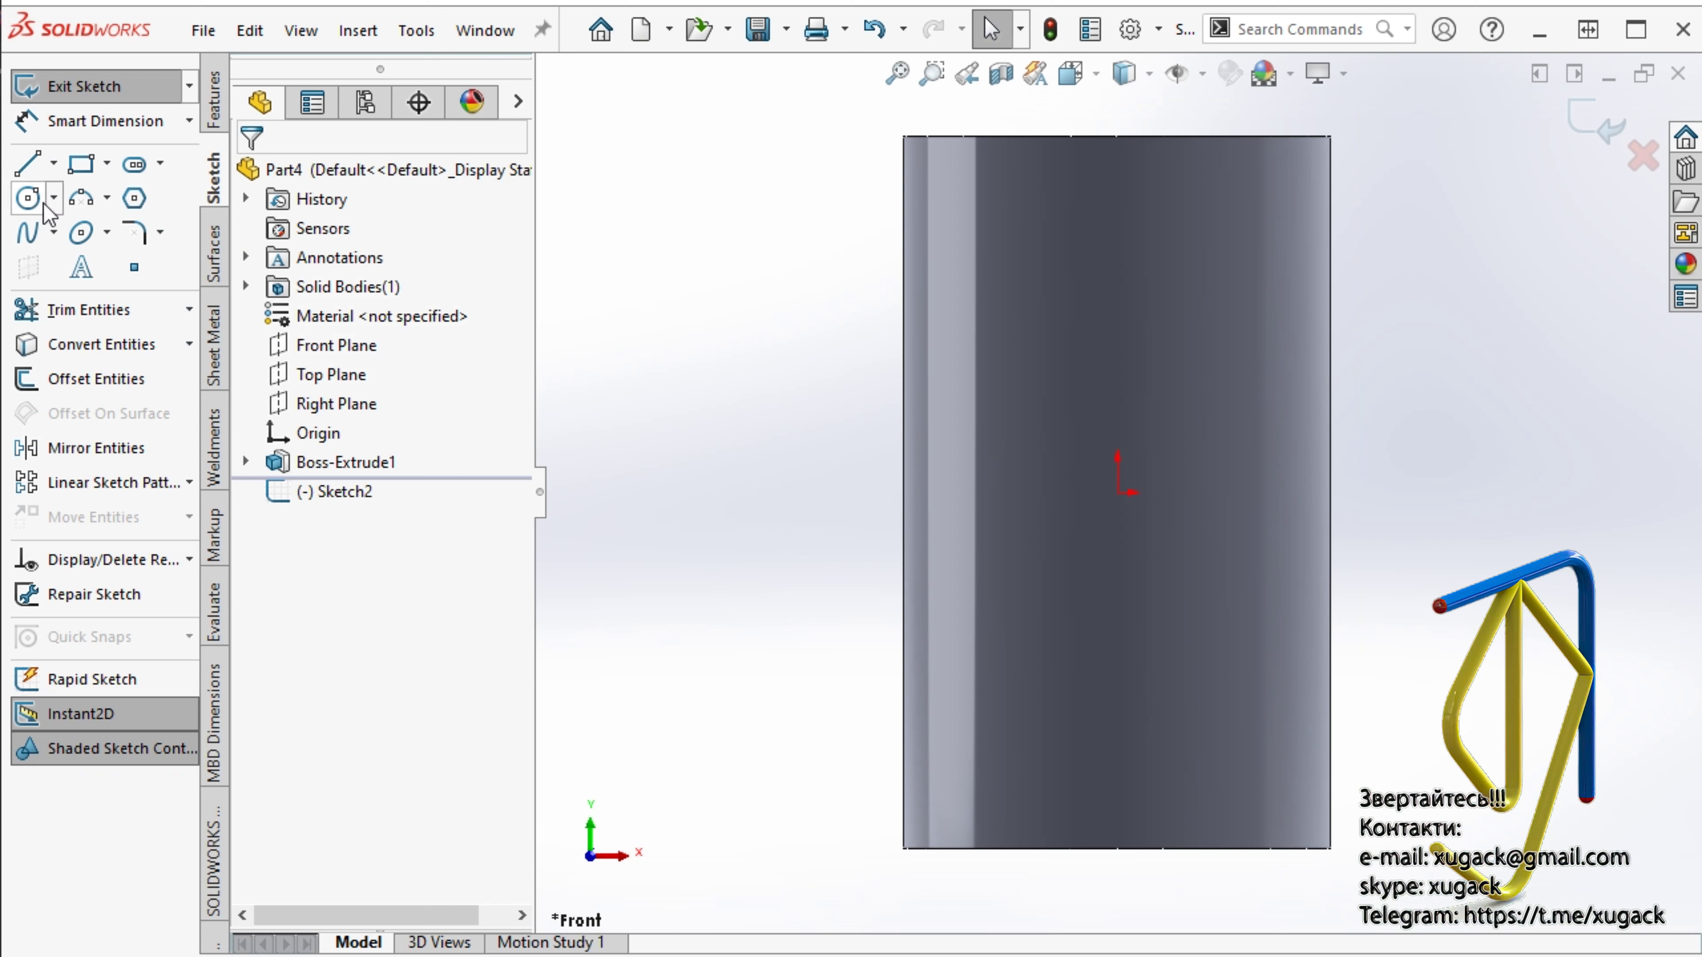
- Draw a 20 mm diameter circle centred on the origin and begin extruding it
left_click(28, 198)
left_click(1117, 493)
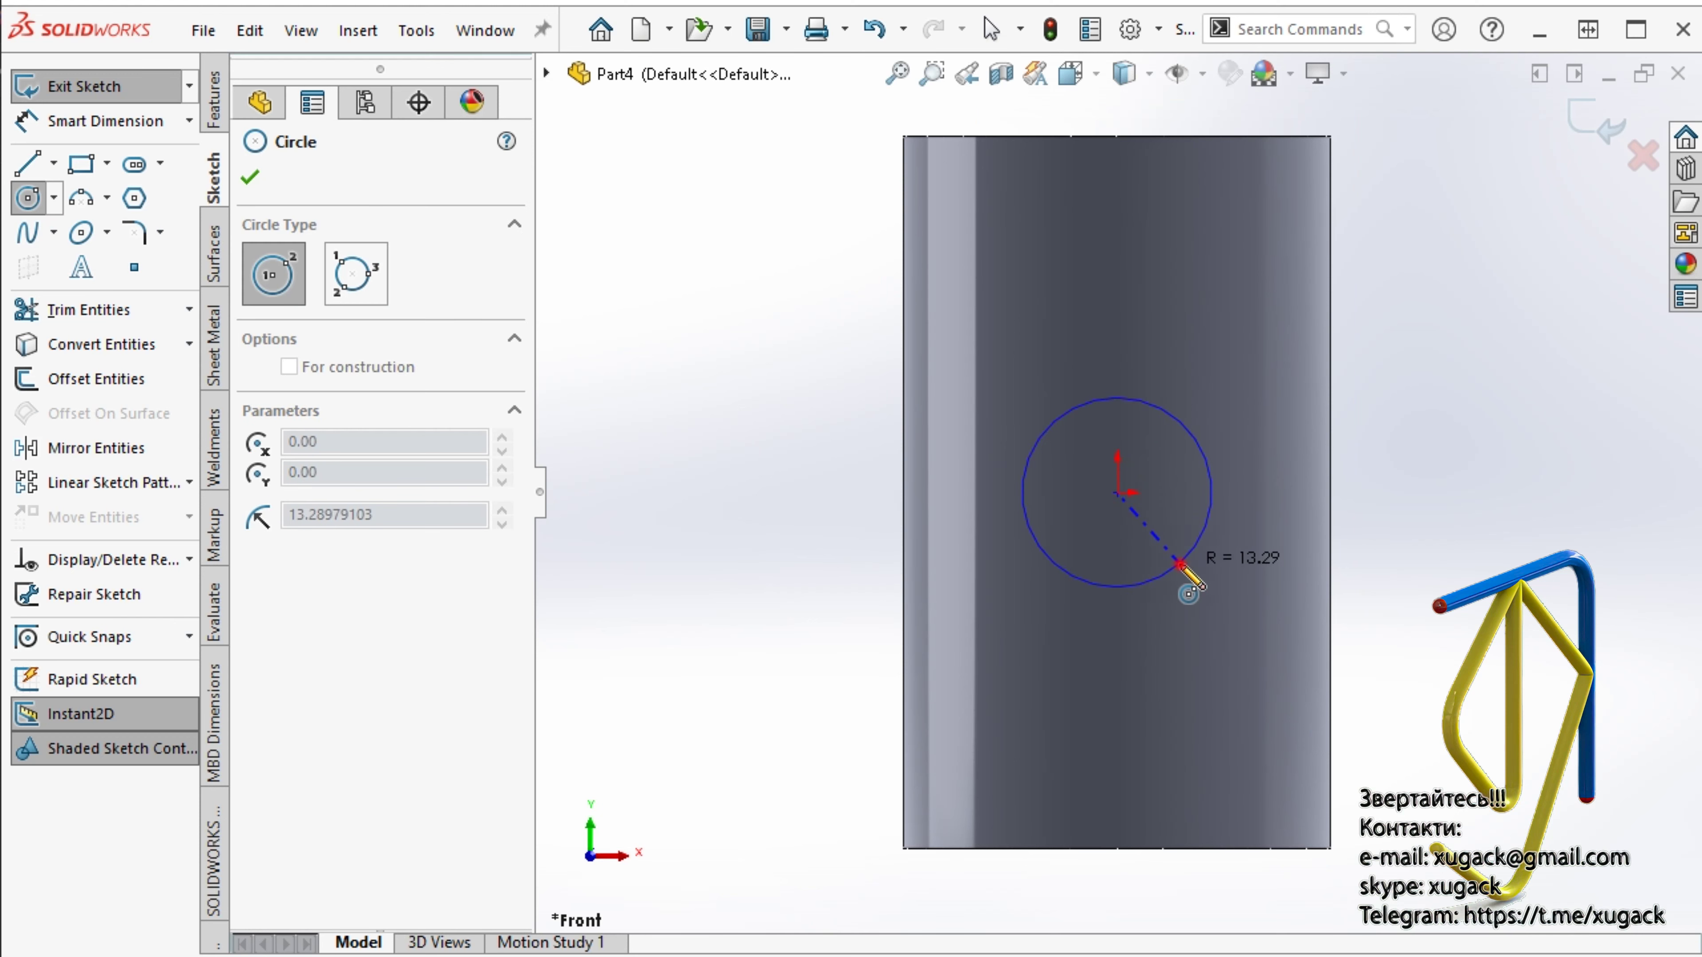
left_click(1181, 569)
right_click_drag(1201, 641, 1218, 463)
left_click(1210, 477)
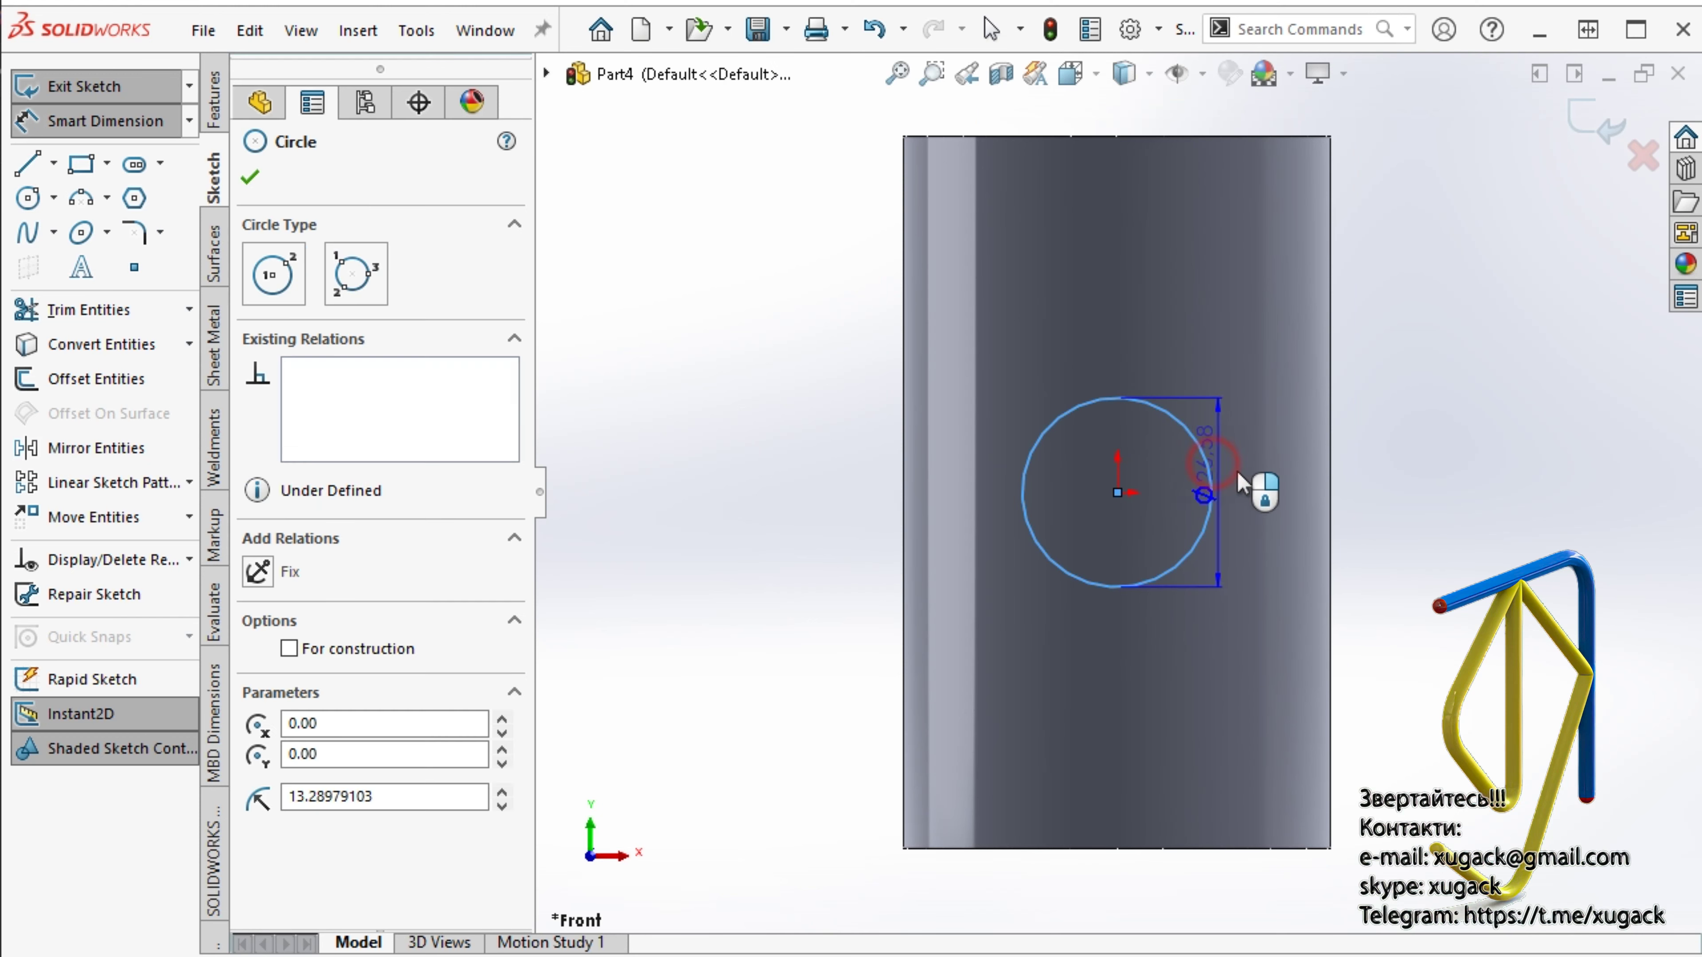
left_click(1247, 476)
type("20")
key("Return")
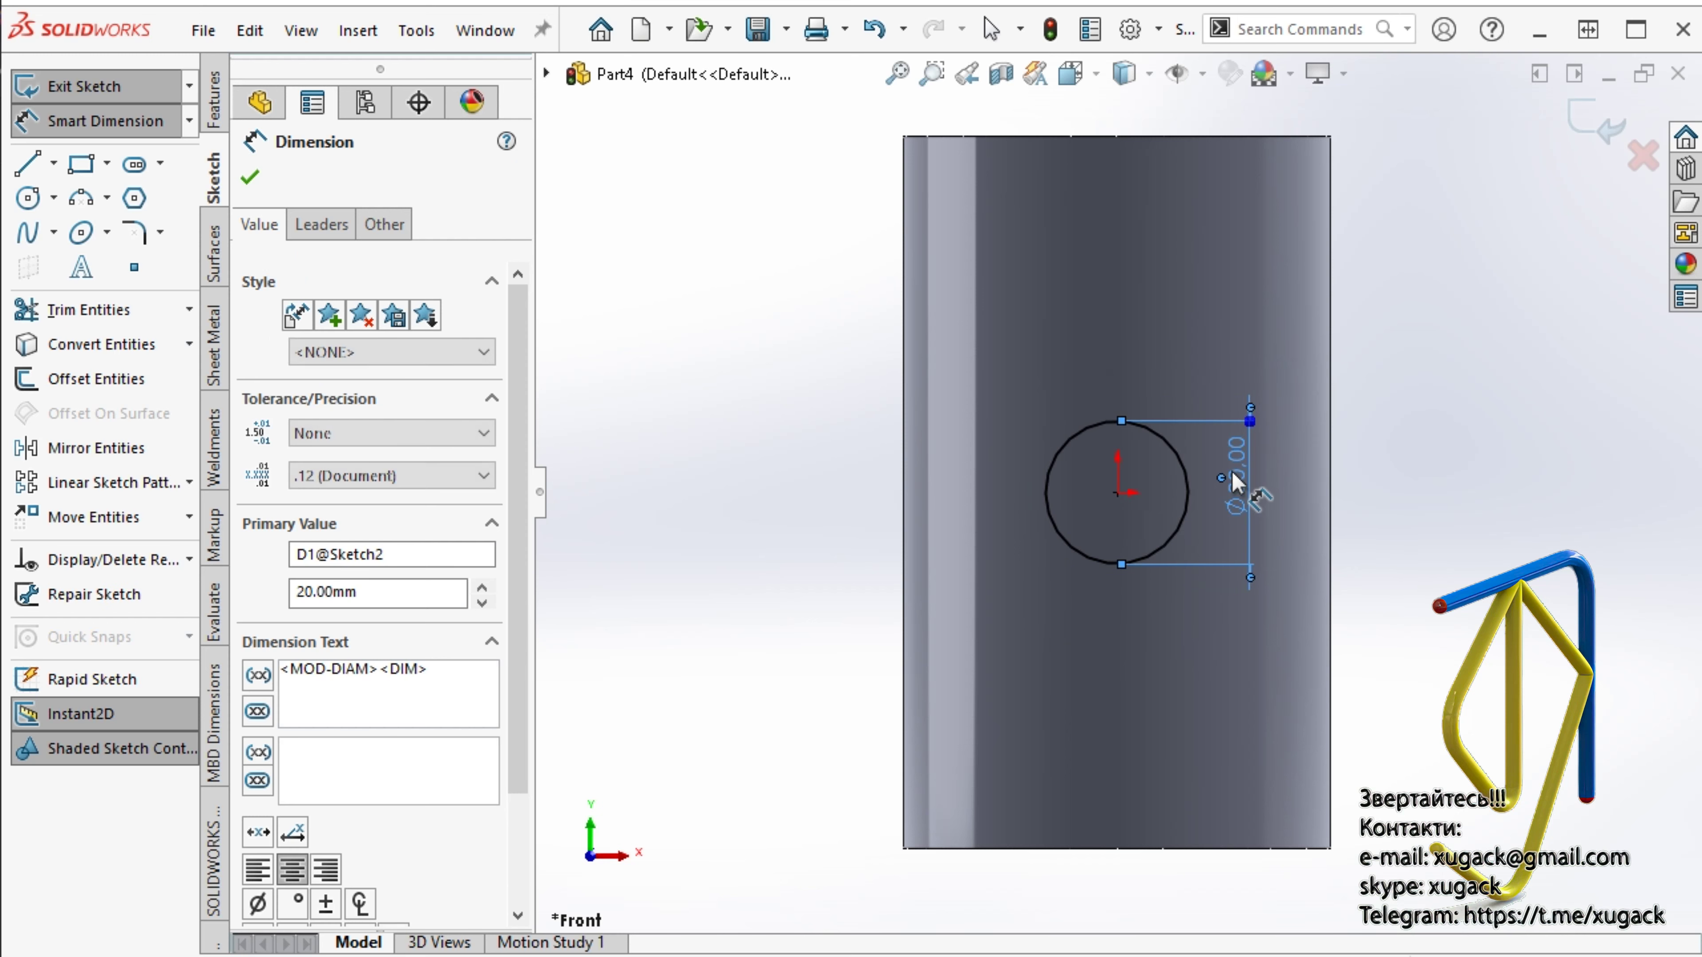
left_click(246, 177)
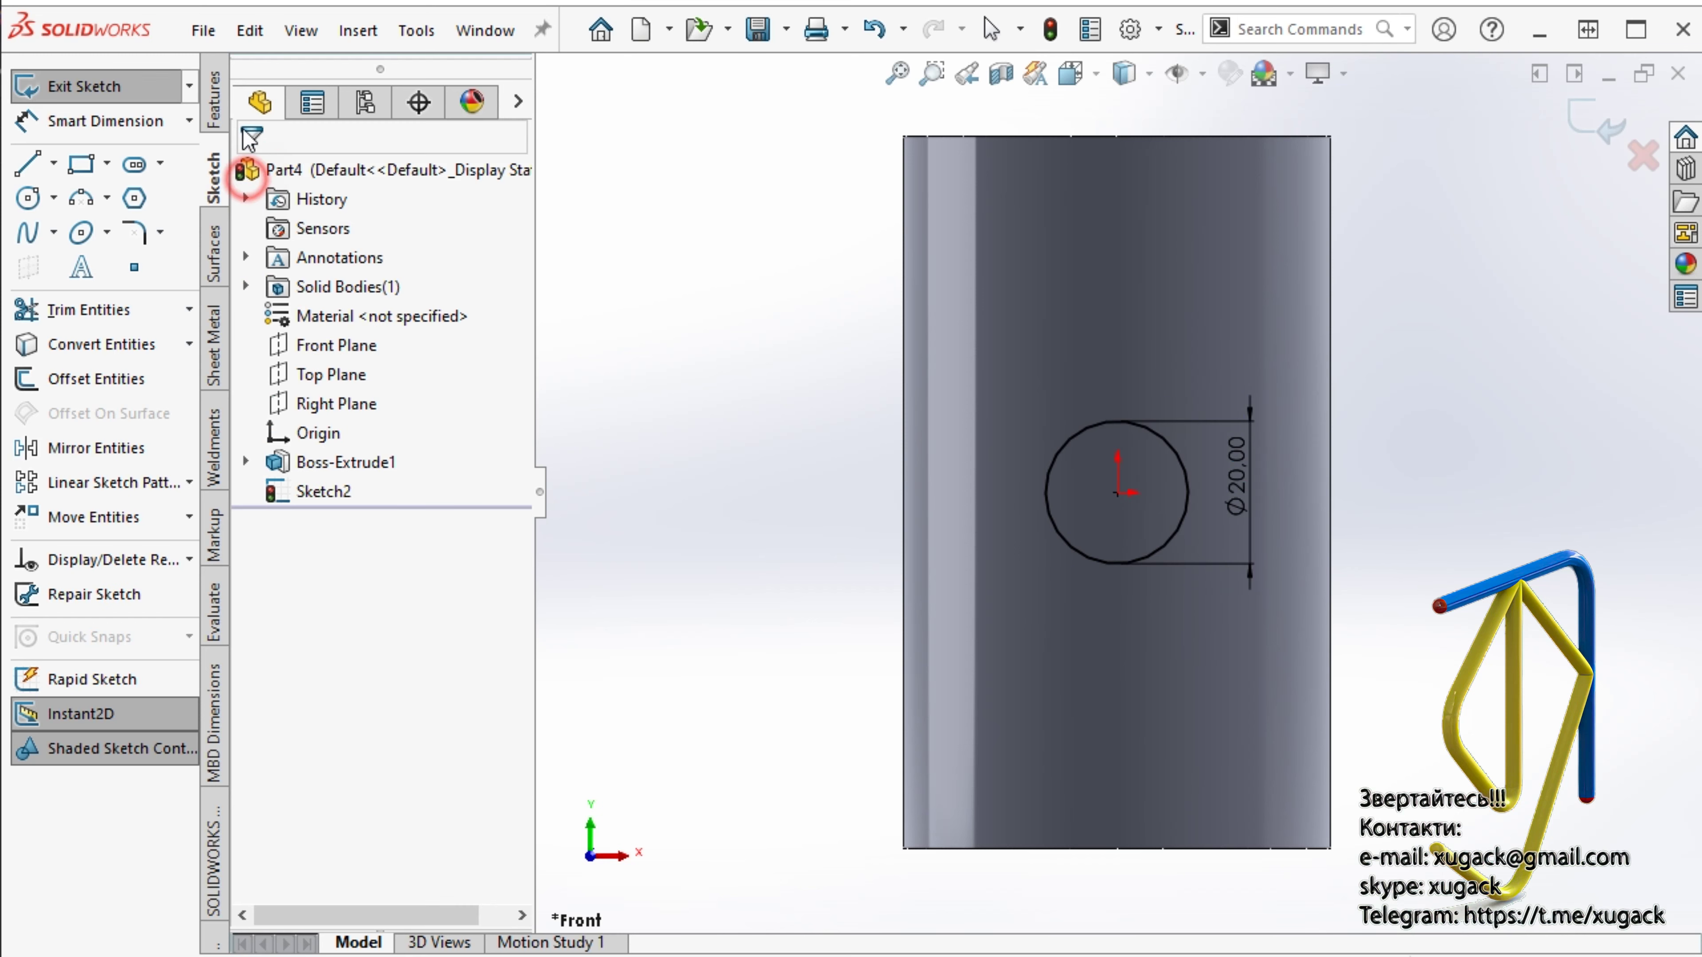
left_click(215, 101)
left_click(166, 75)
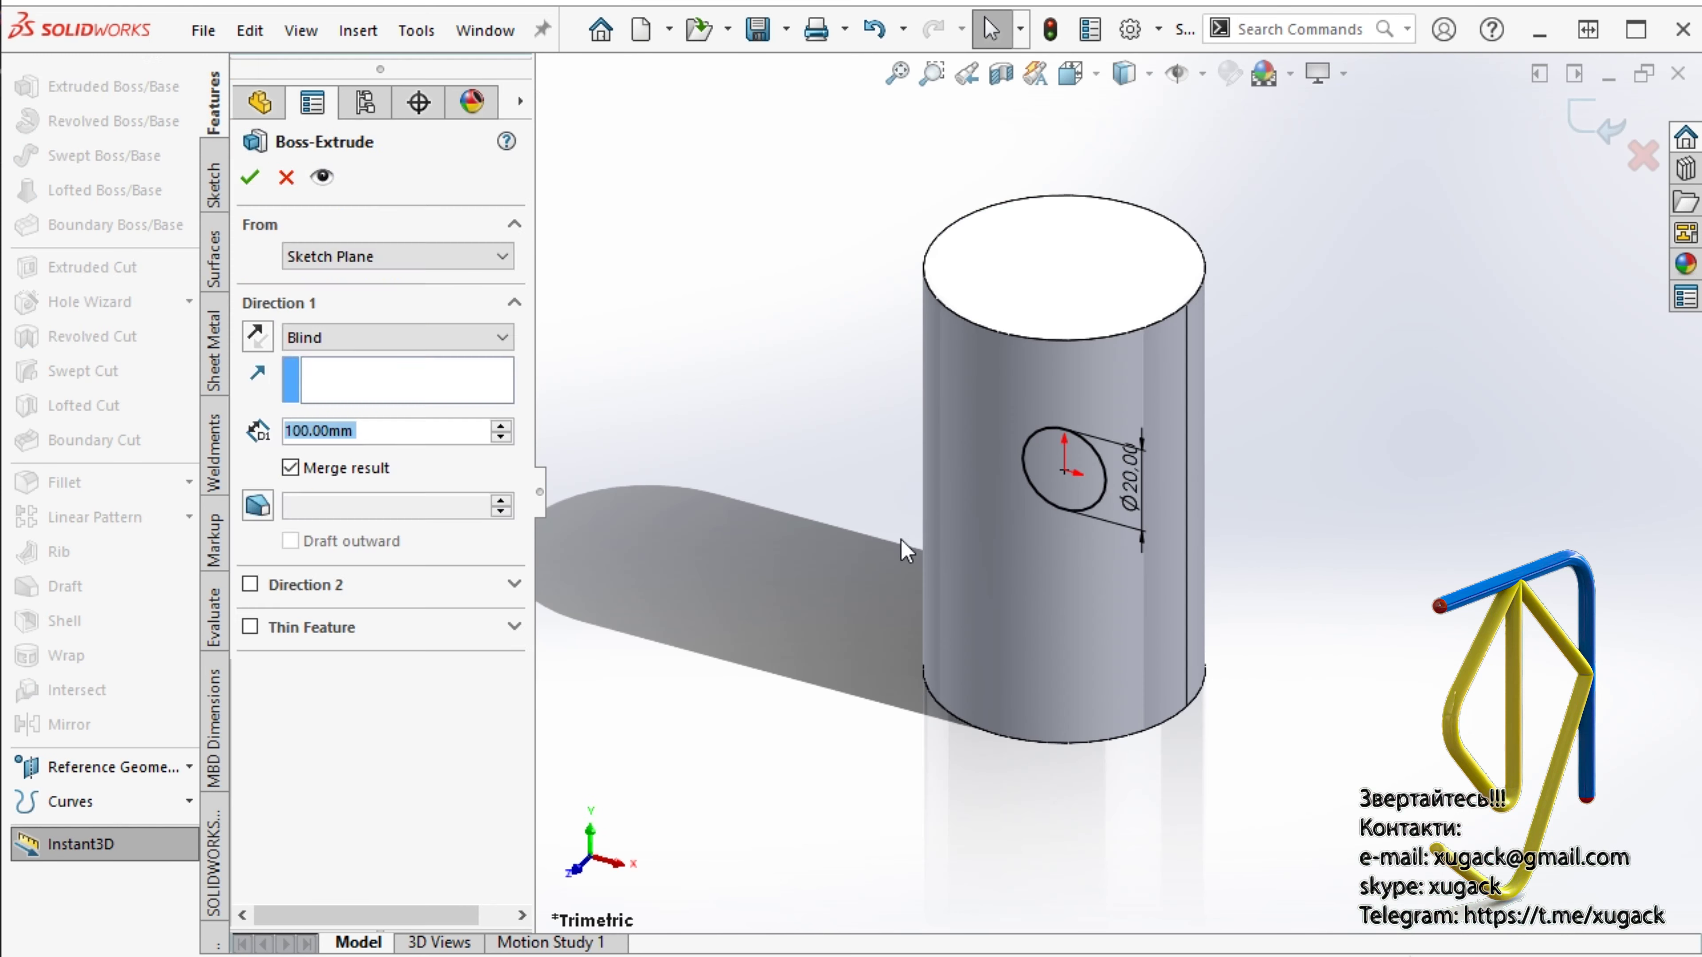
- Extrude the Ø20 circle to a reversed 5 mm Offset From Surface beyond the cylinder's curved face
left_click(397, 337)
left_click(355, 479)
left_click(964, 405)
left_click(289, 511)
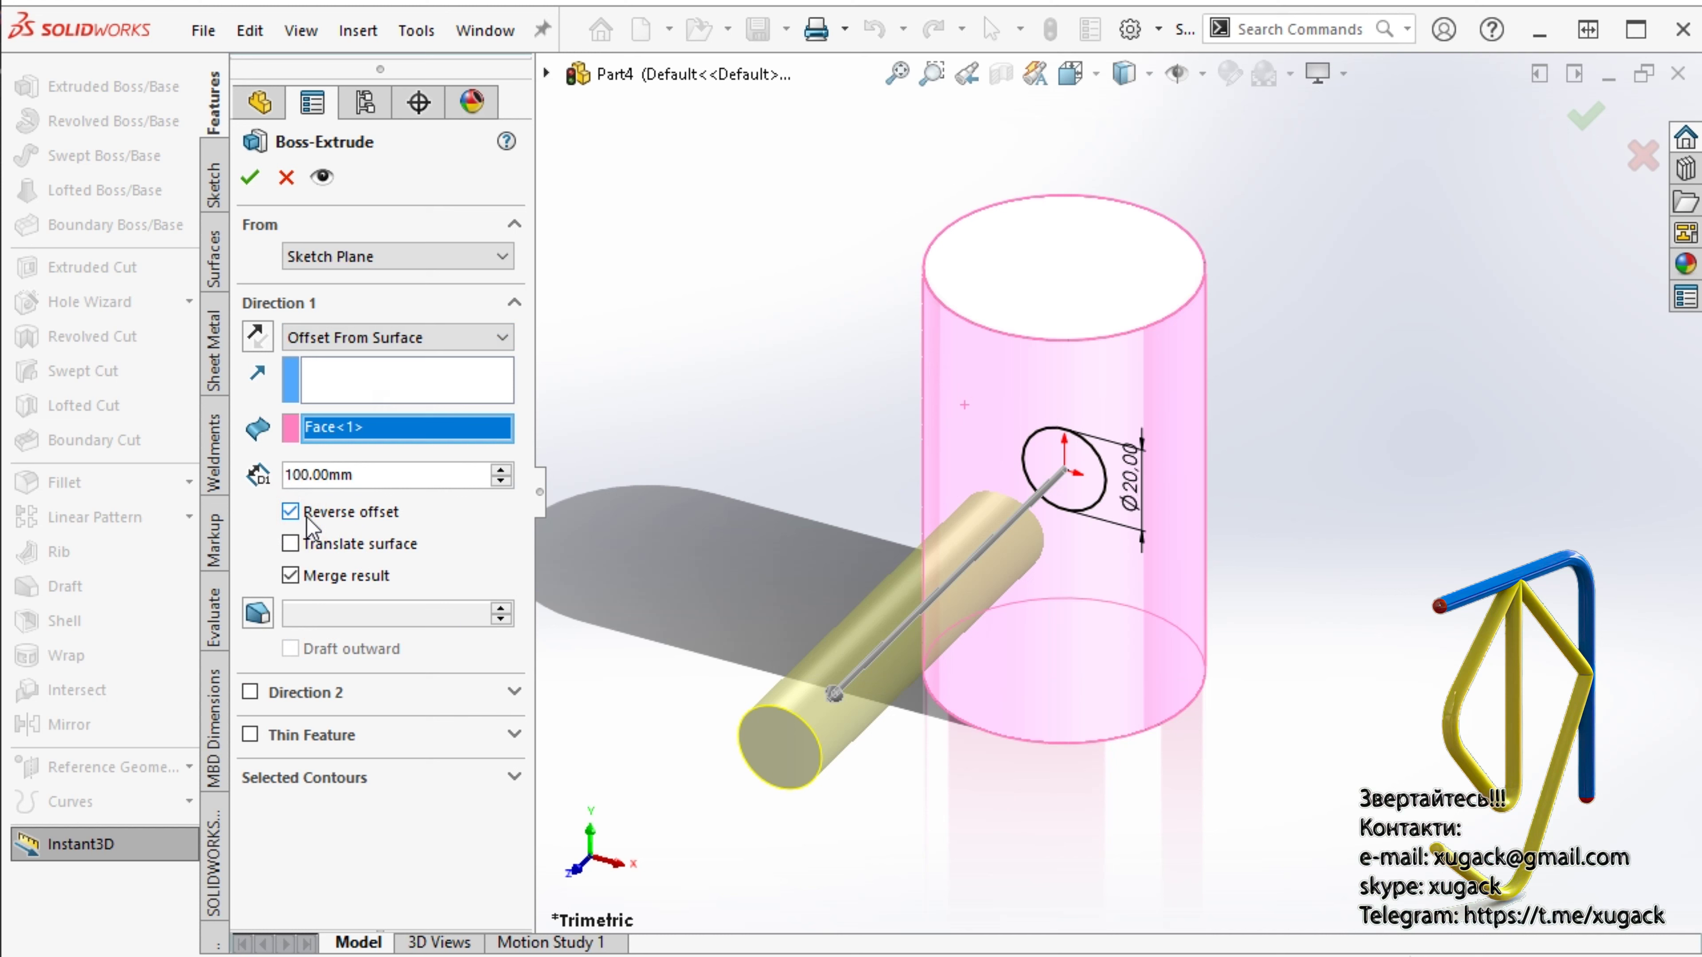
type("5")
key("Return")
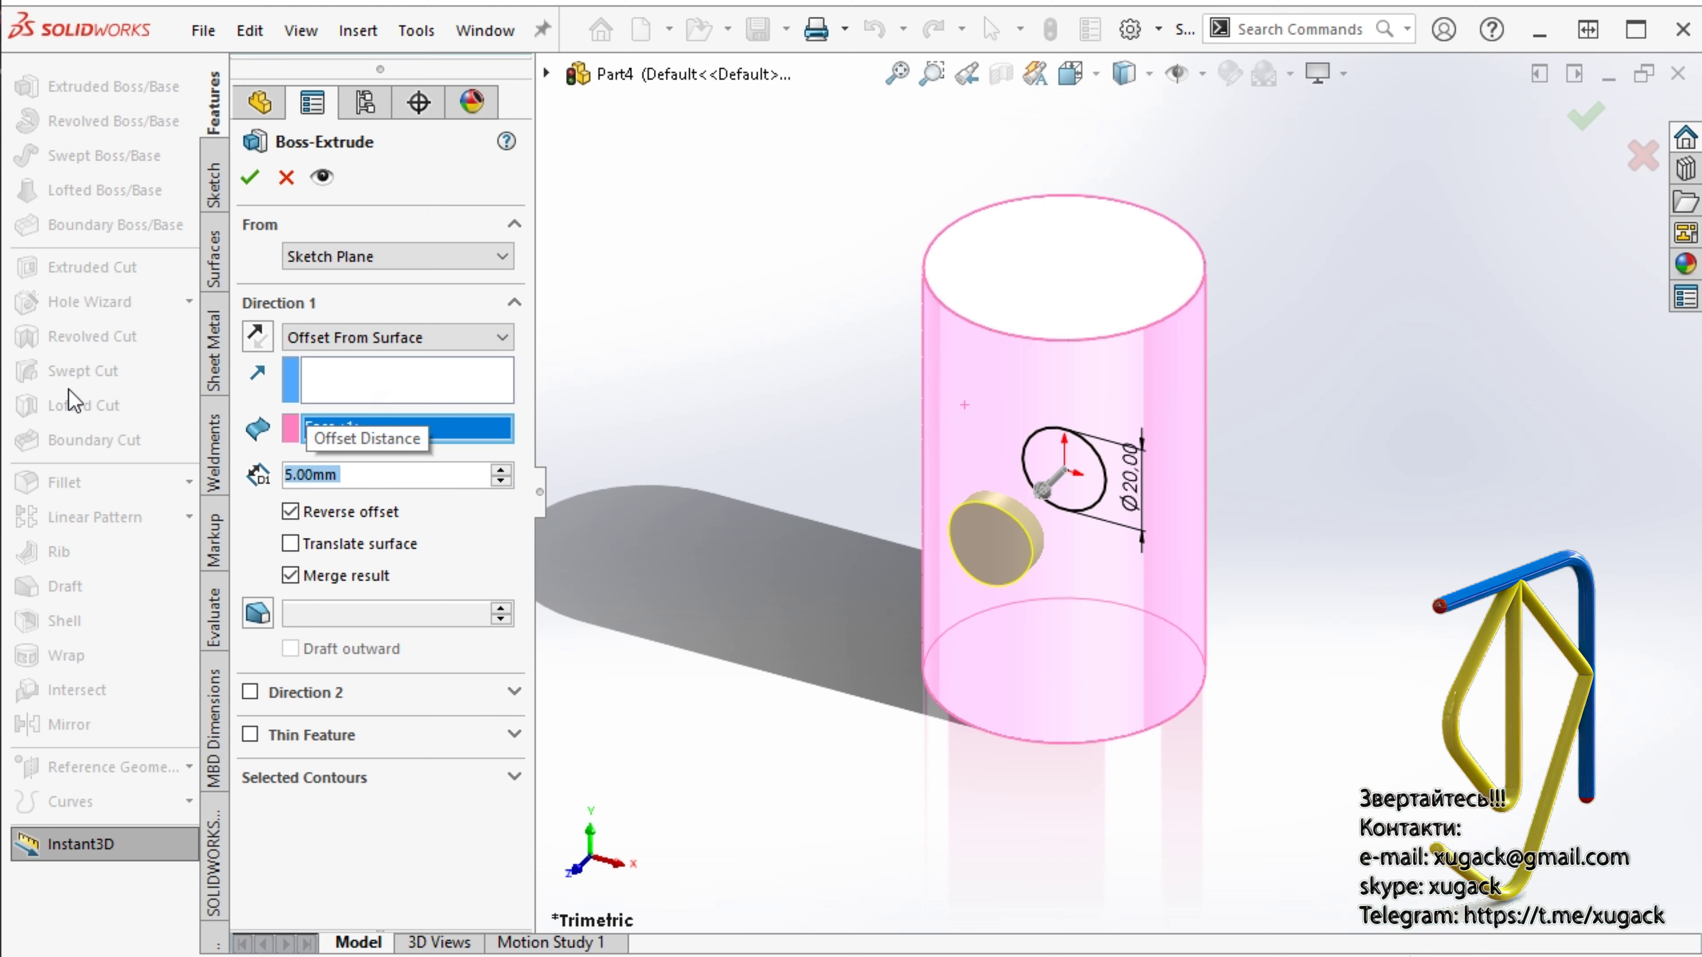
left_click(249, 176)
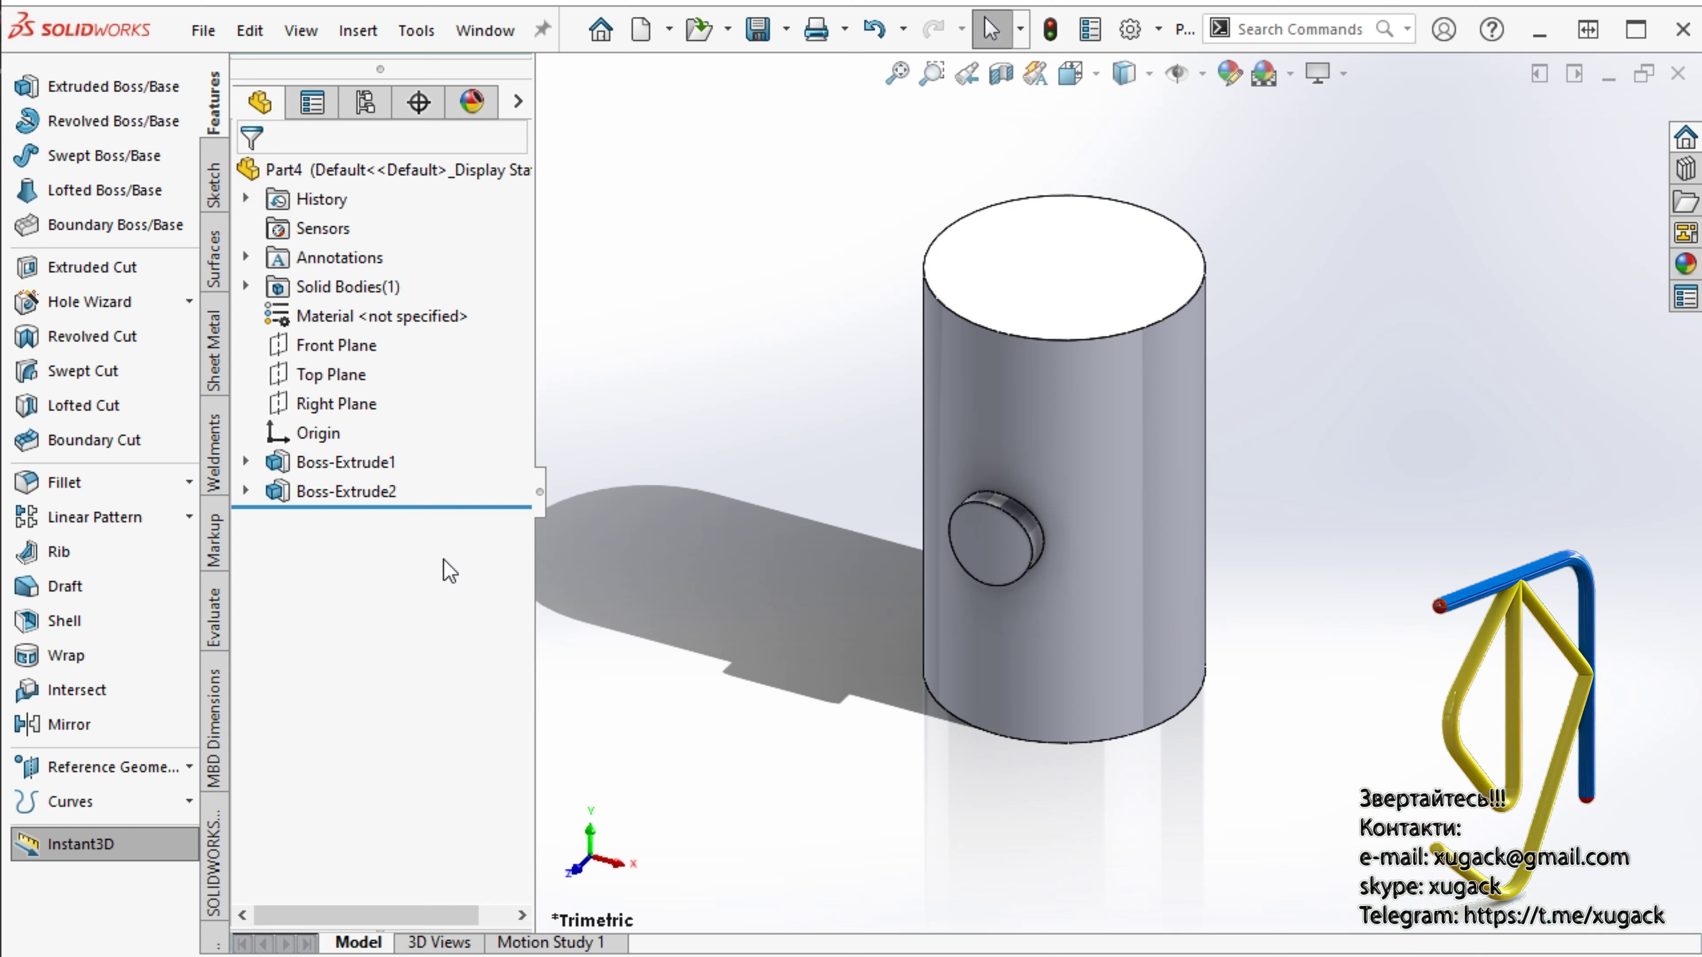
- On the Front Plane, sketch a circle offset 5 mm from the Sketch2 boss circle
left_click(355, 345)
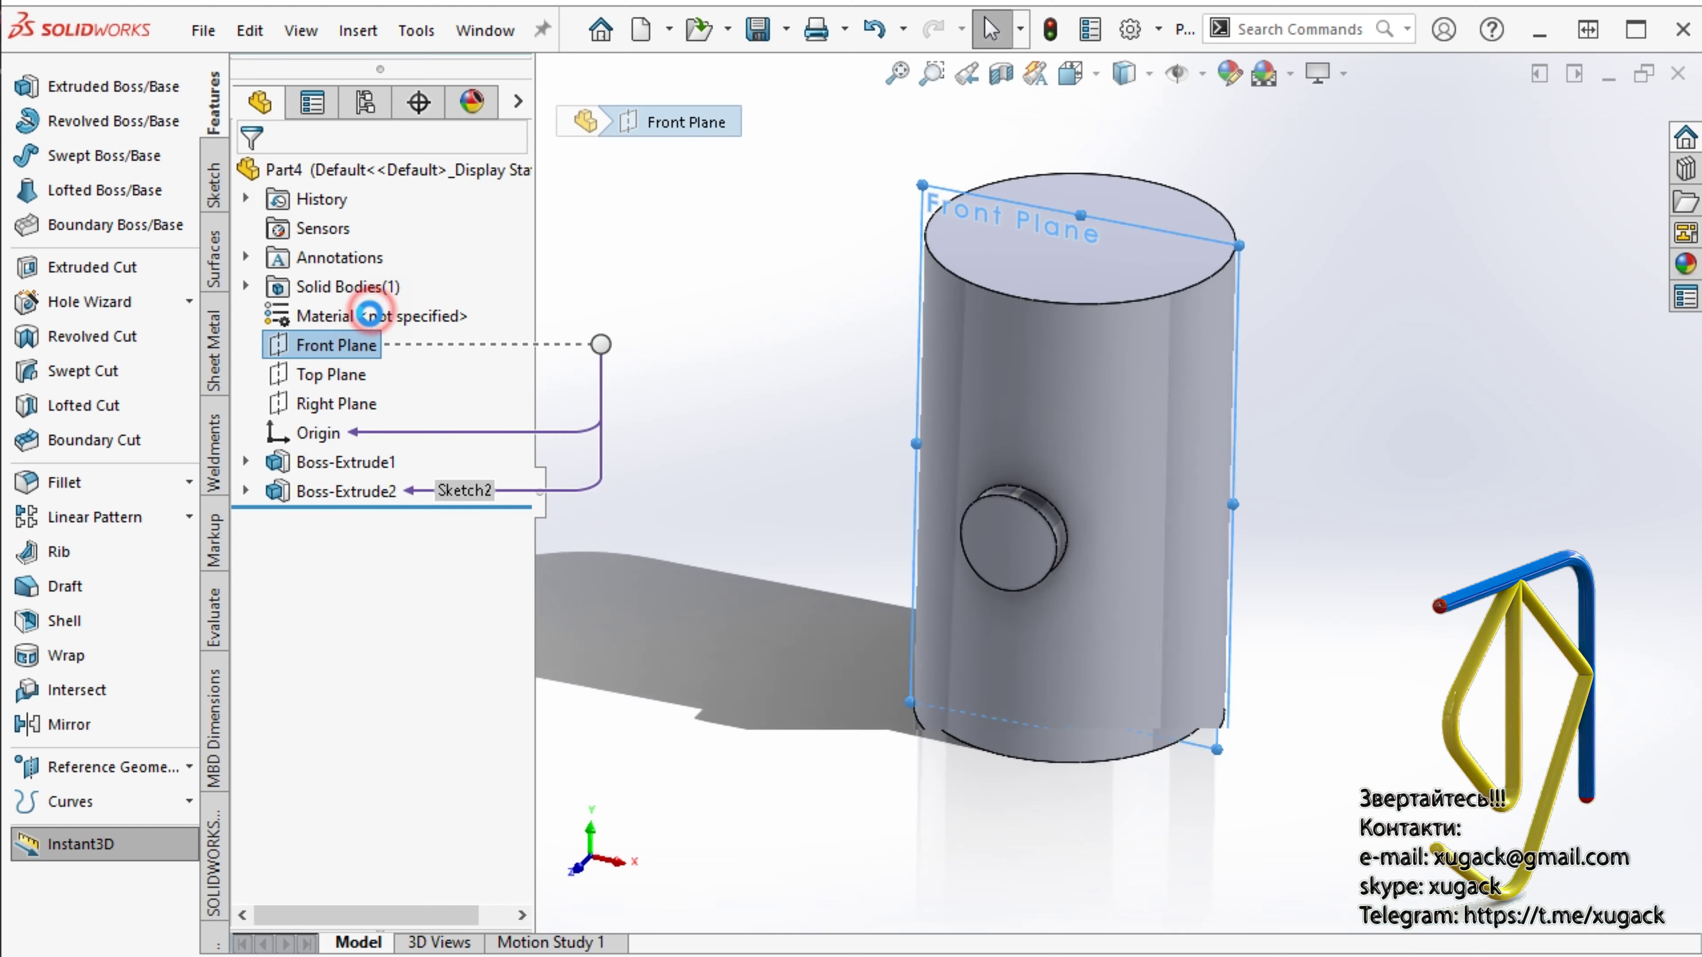
left_click(246, 520)
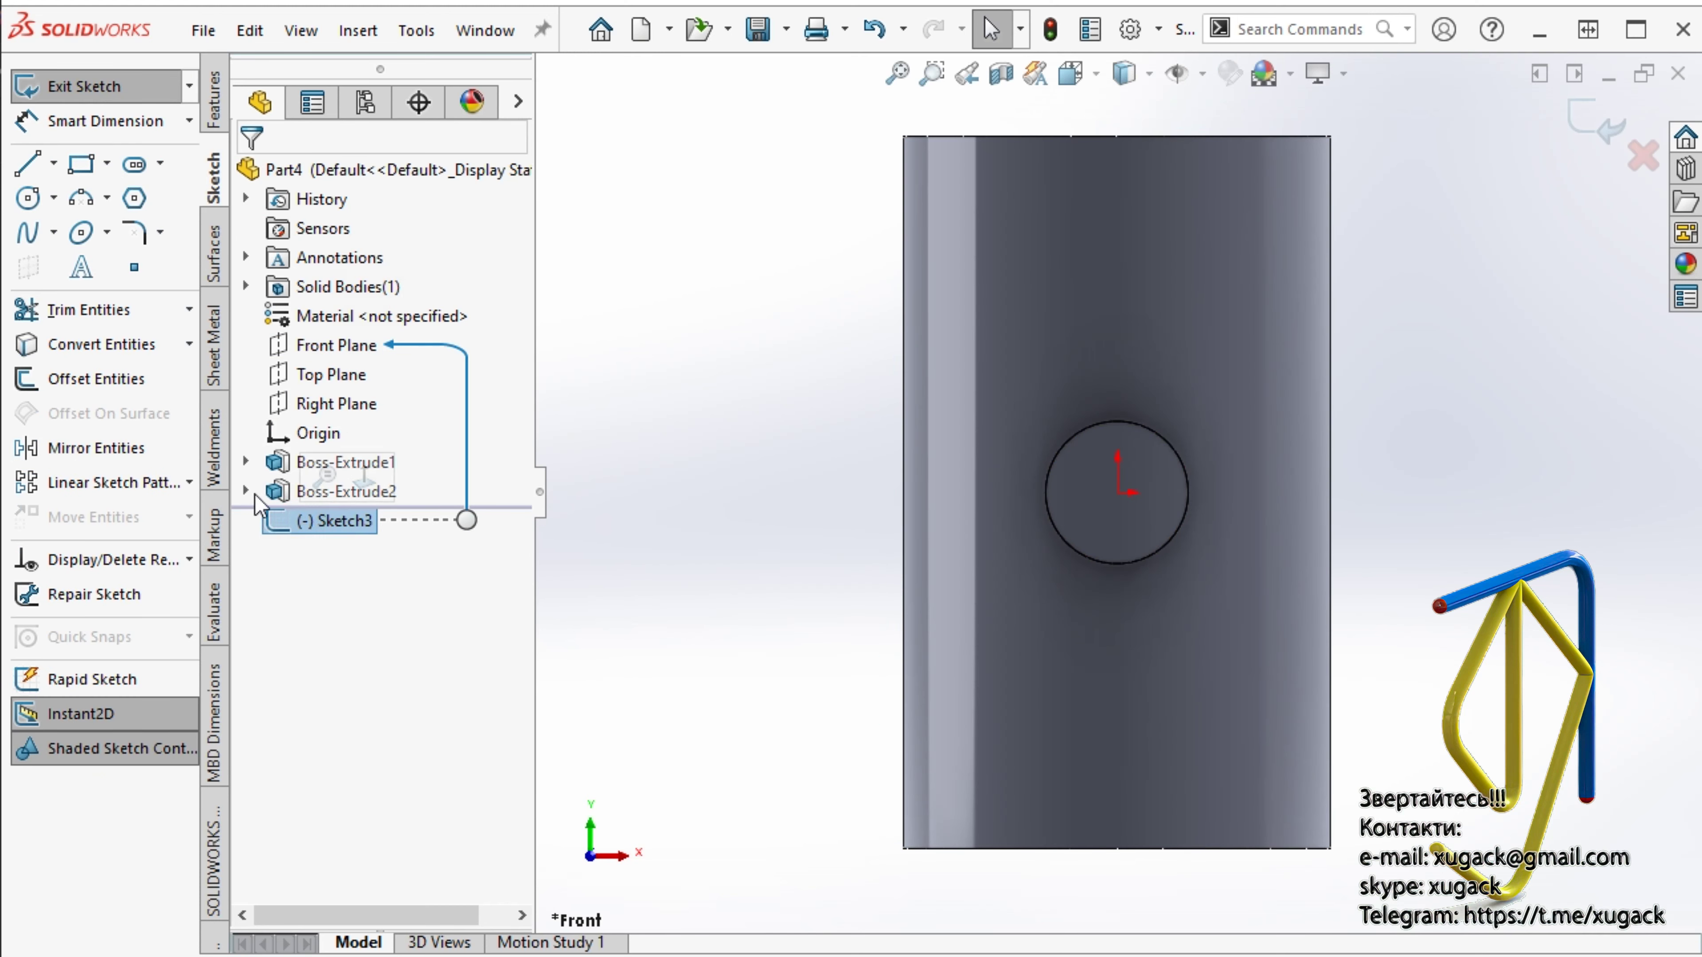
left_click(247, 491)
left_click(354, 520)
left_click(96, 379)
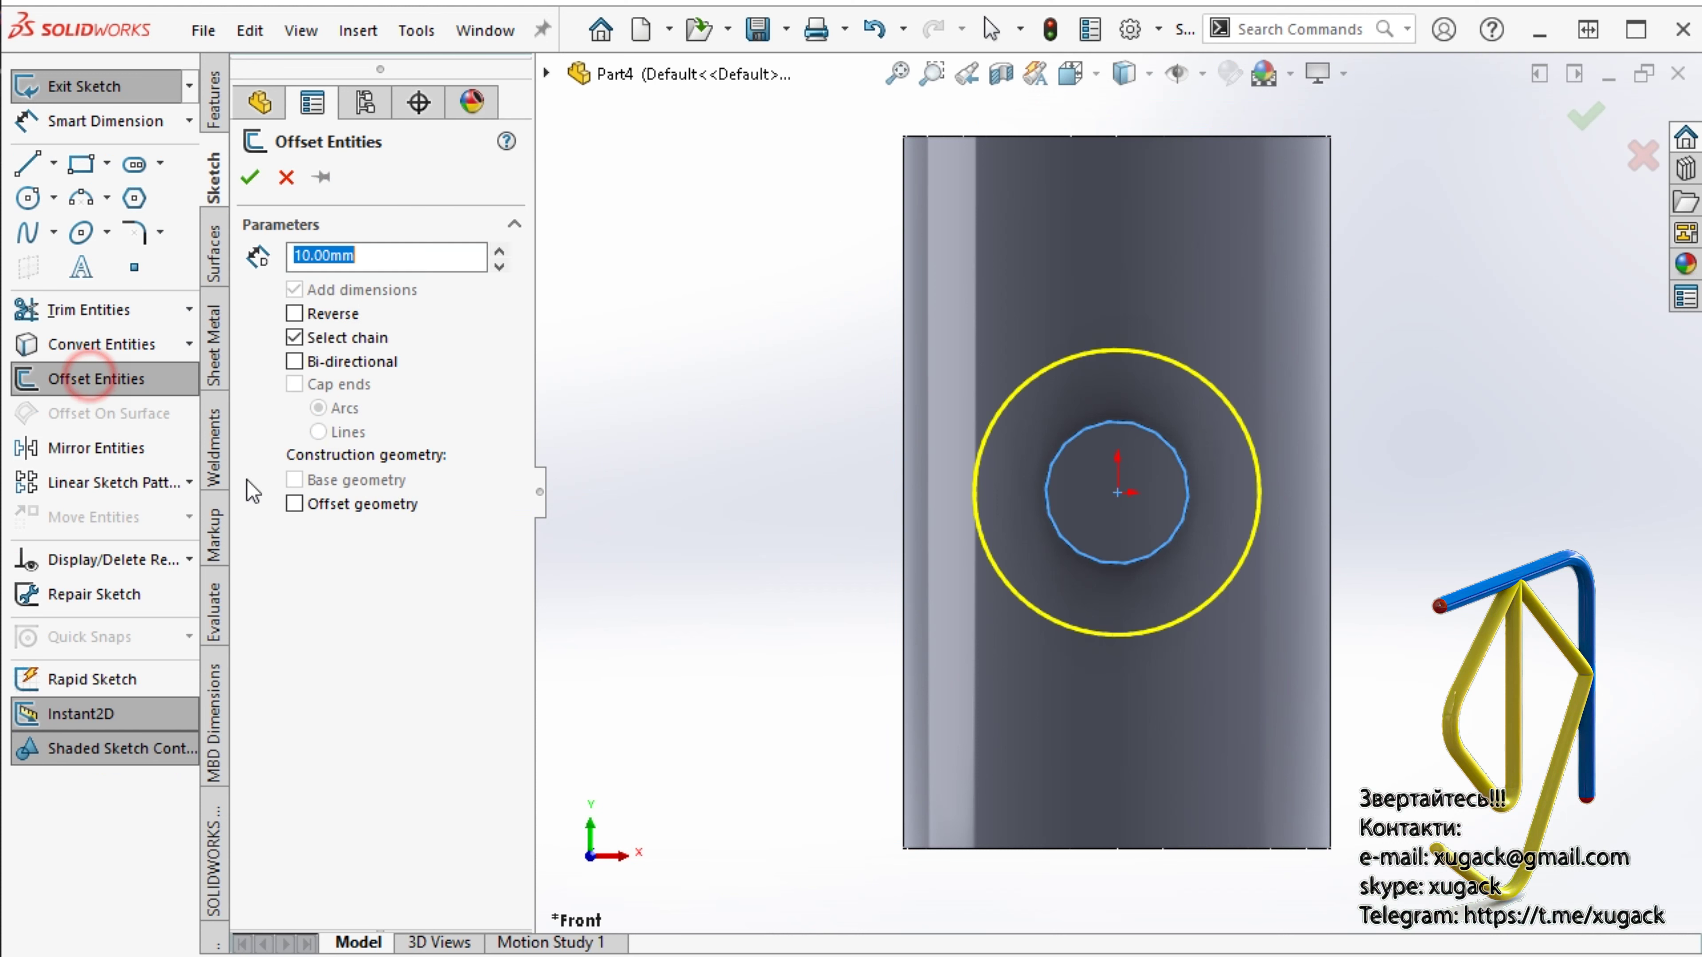
type("5")
key("Return")
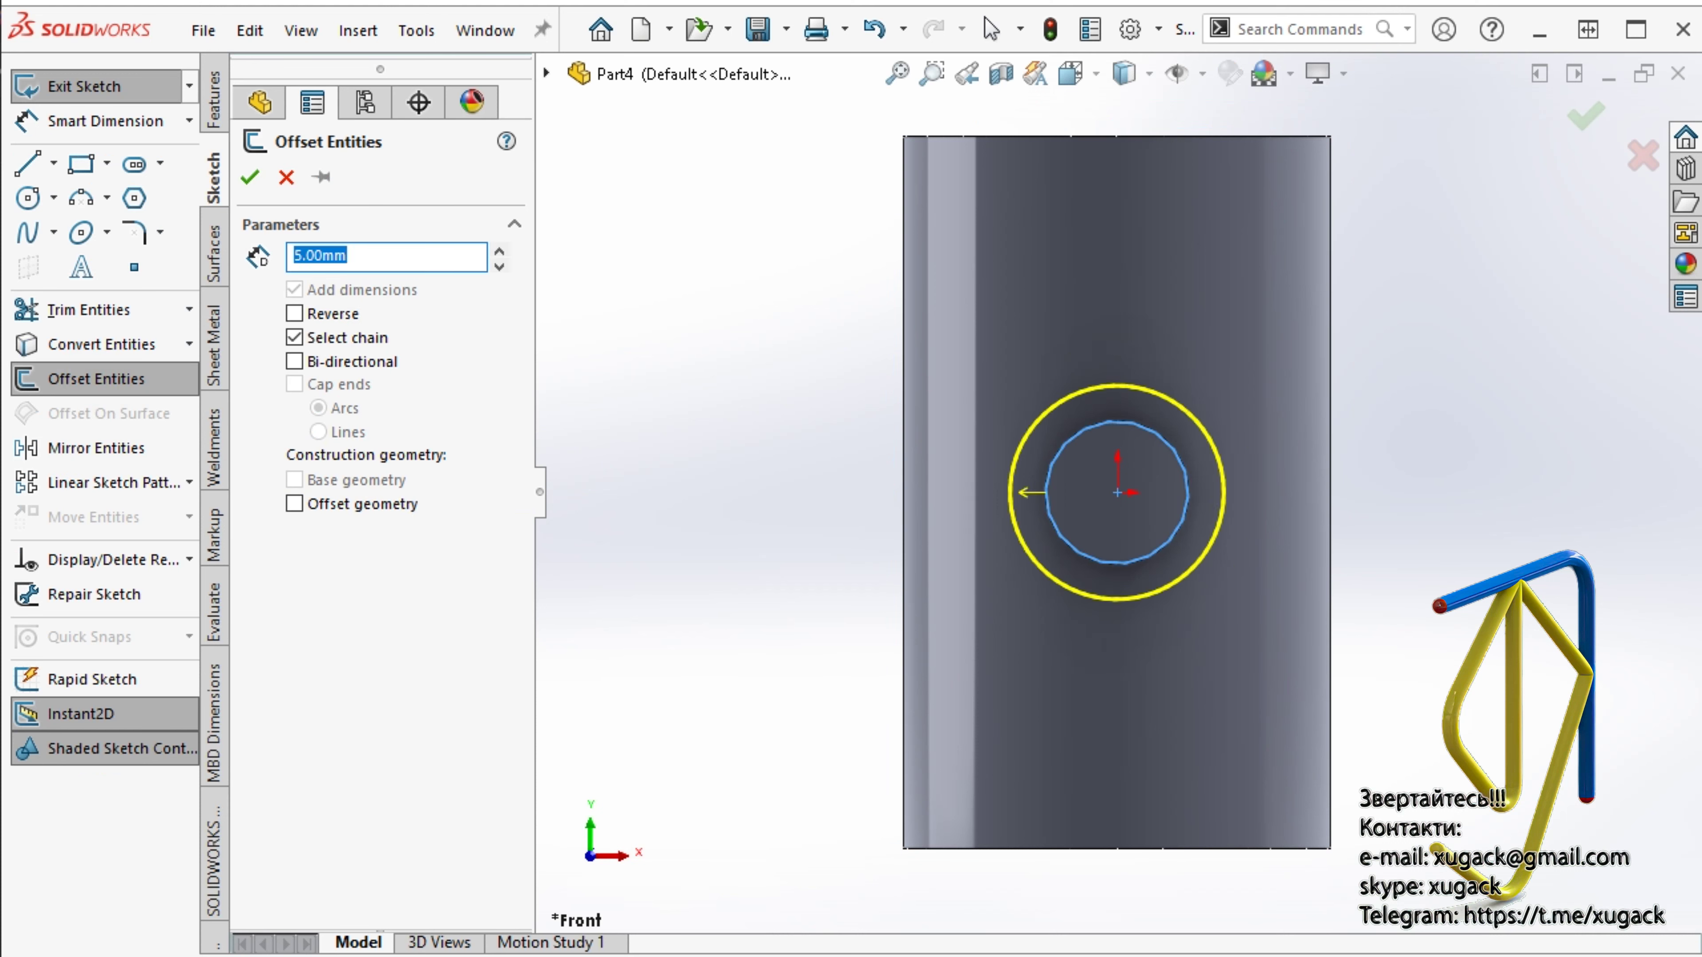
left_click(249, 177)
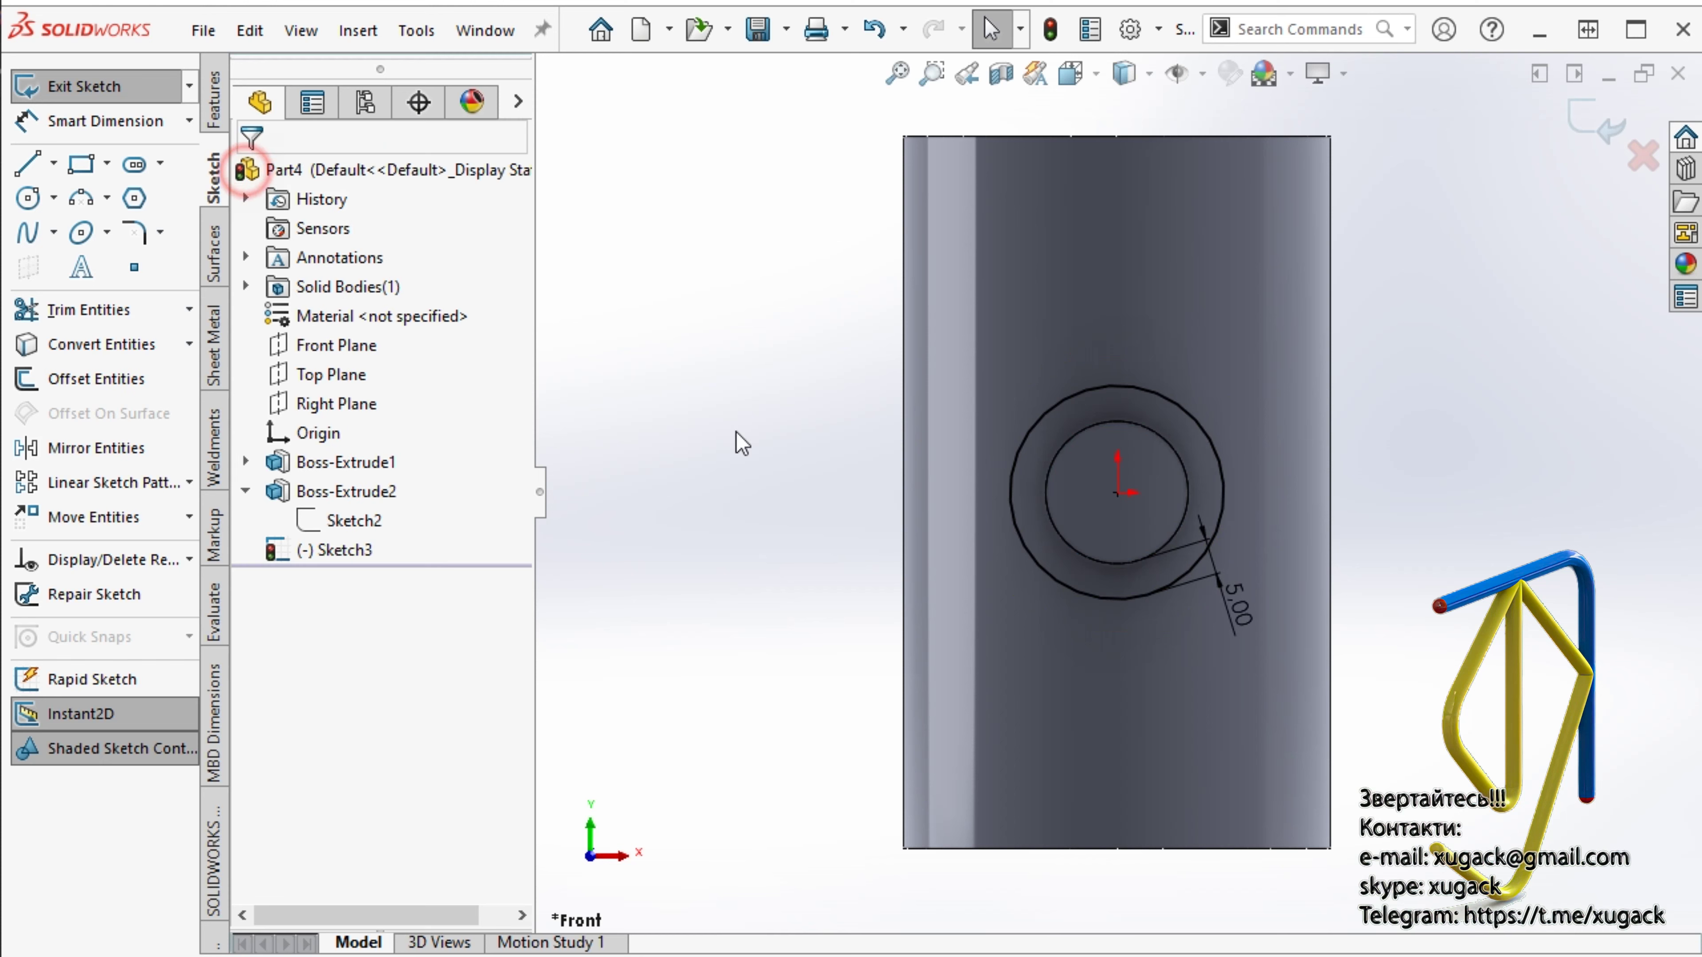
left_click(1596, 131)
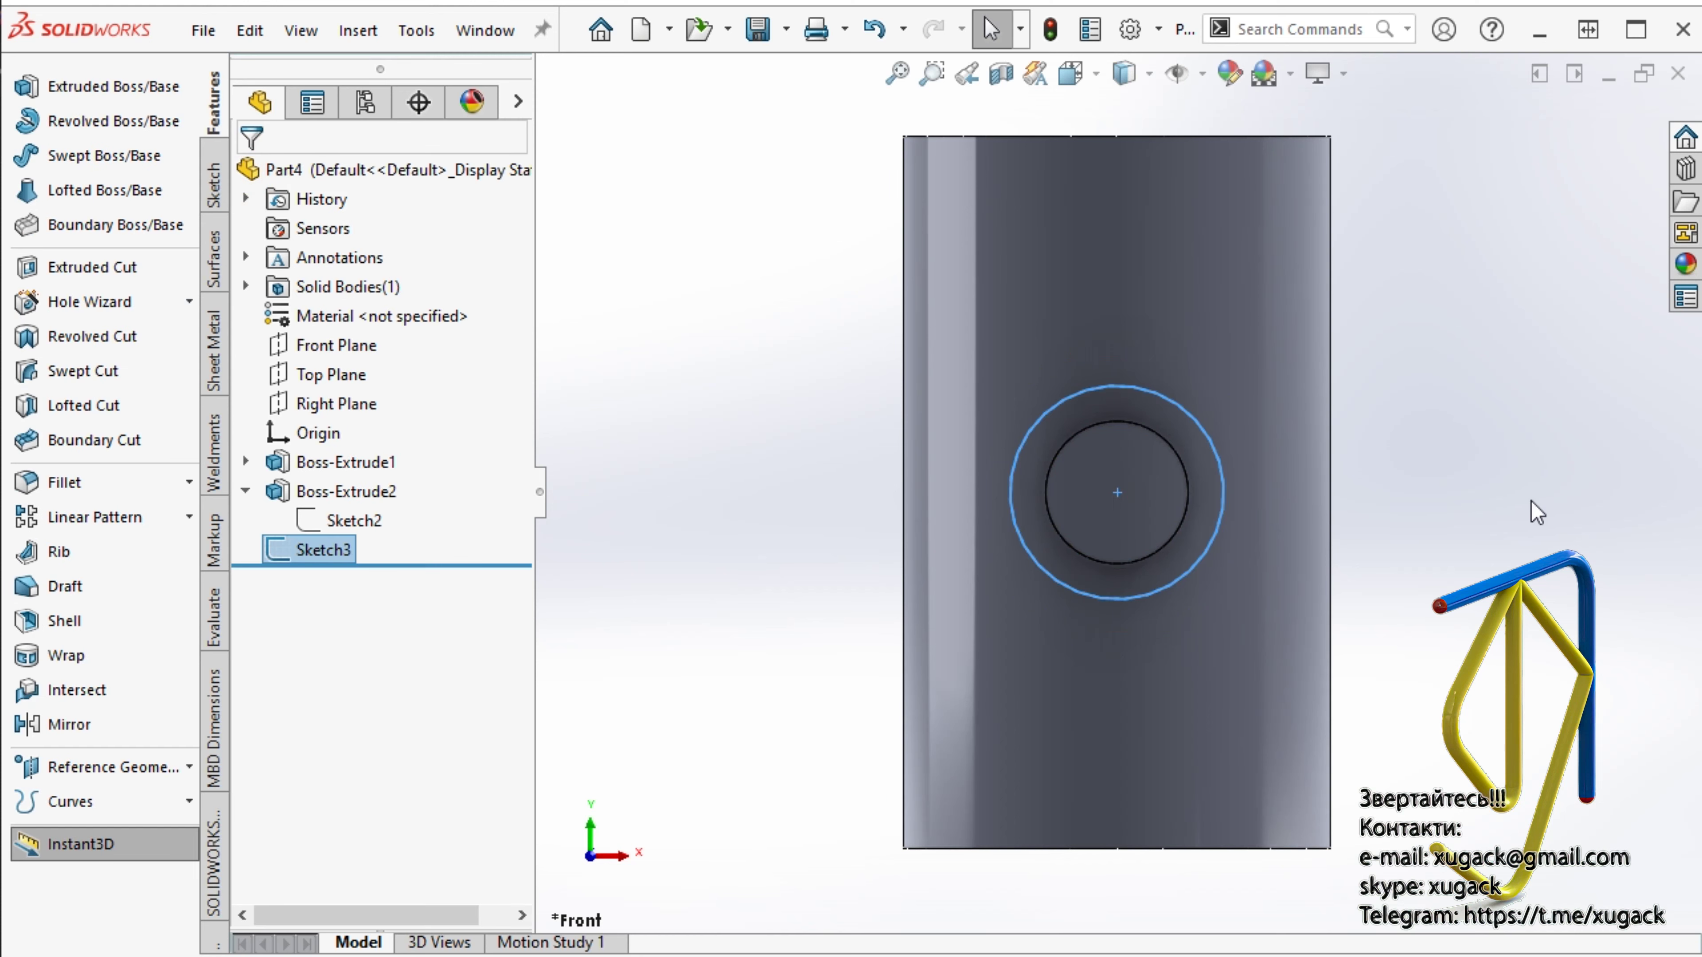
- Orbit the view and roll the model back to before Boss-Extrude2
mouse_move(1485, 435)
middle_mouse_down()
mouse_move(1437, 461)
mouse_move(1272, 470)
middle_mouse_up()
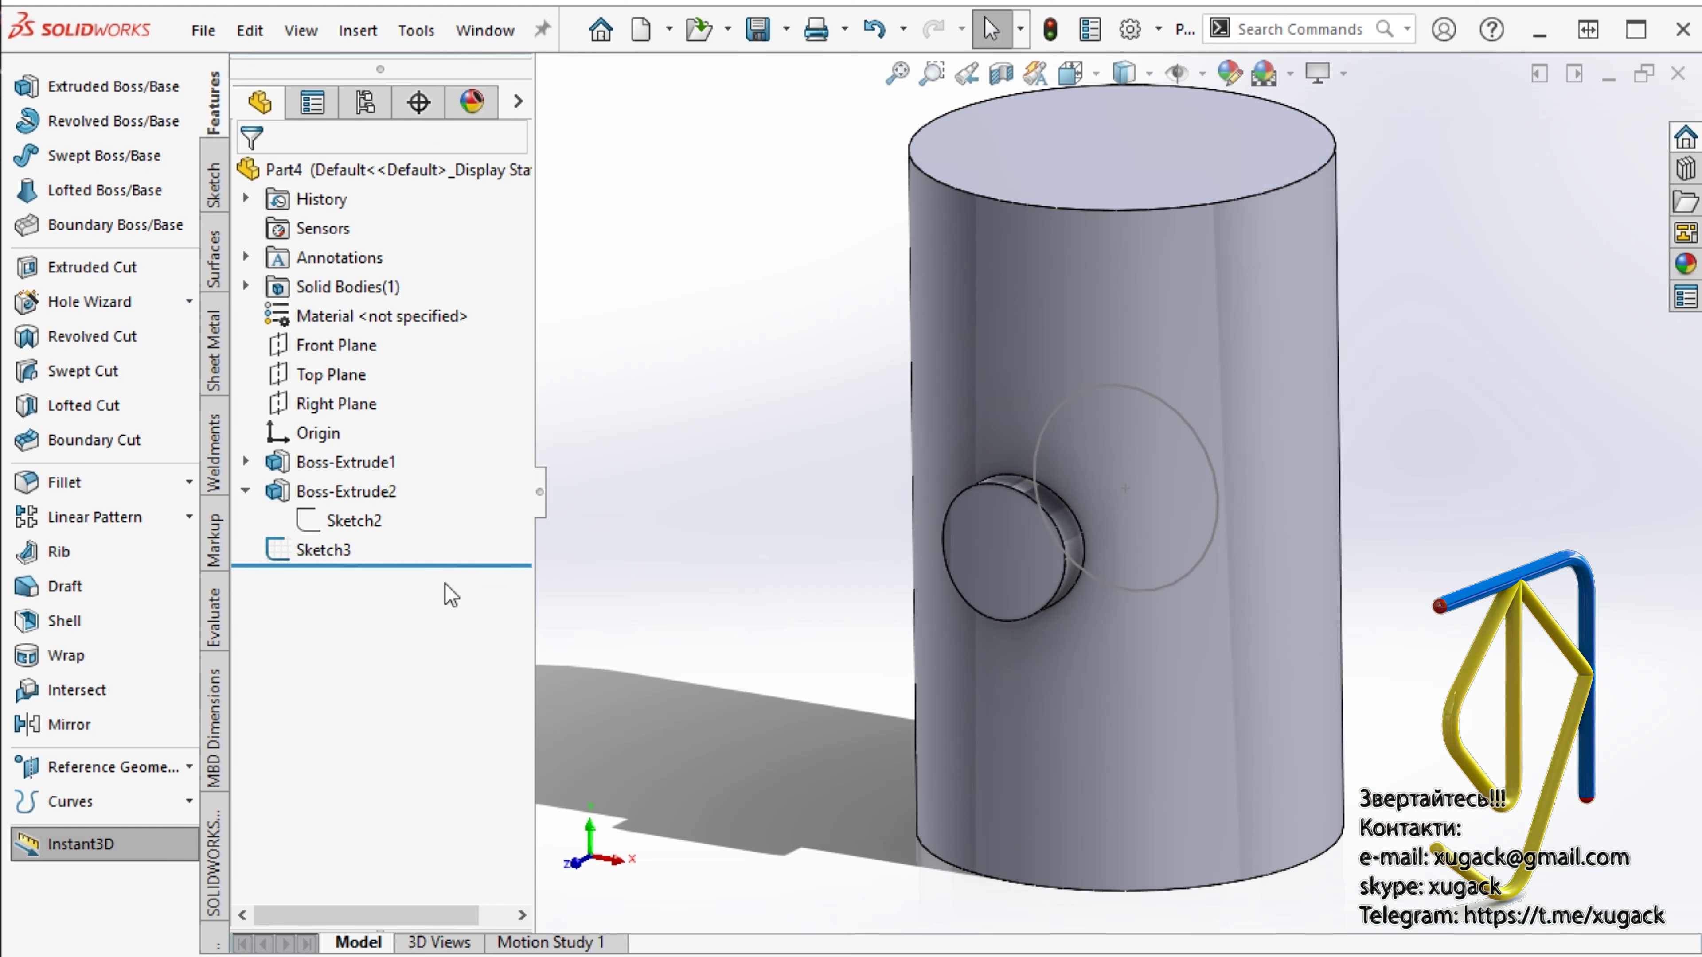
left_click_drag(471, 564, 469, 475)
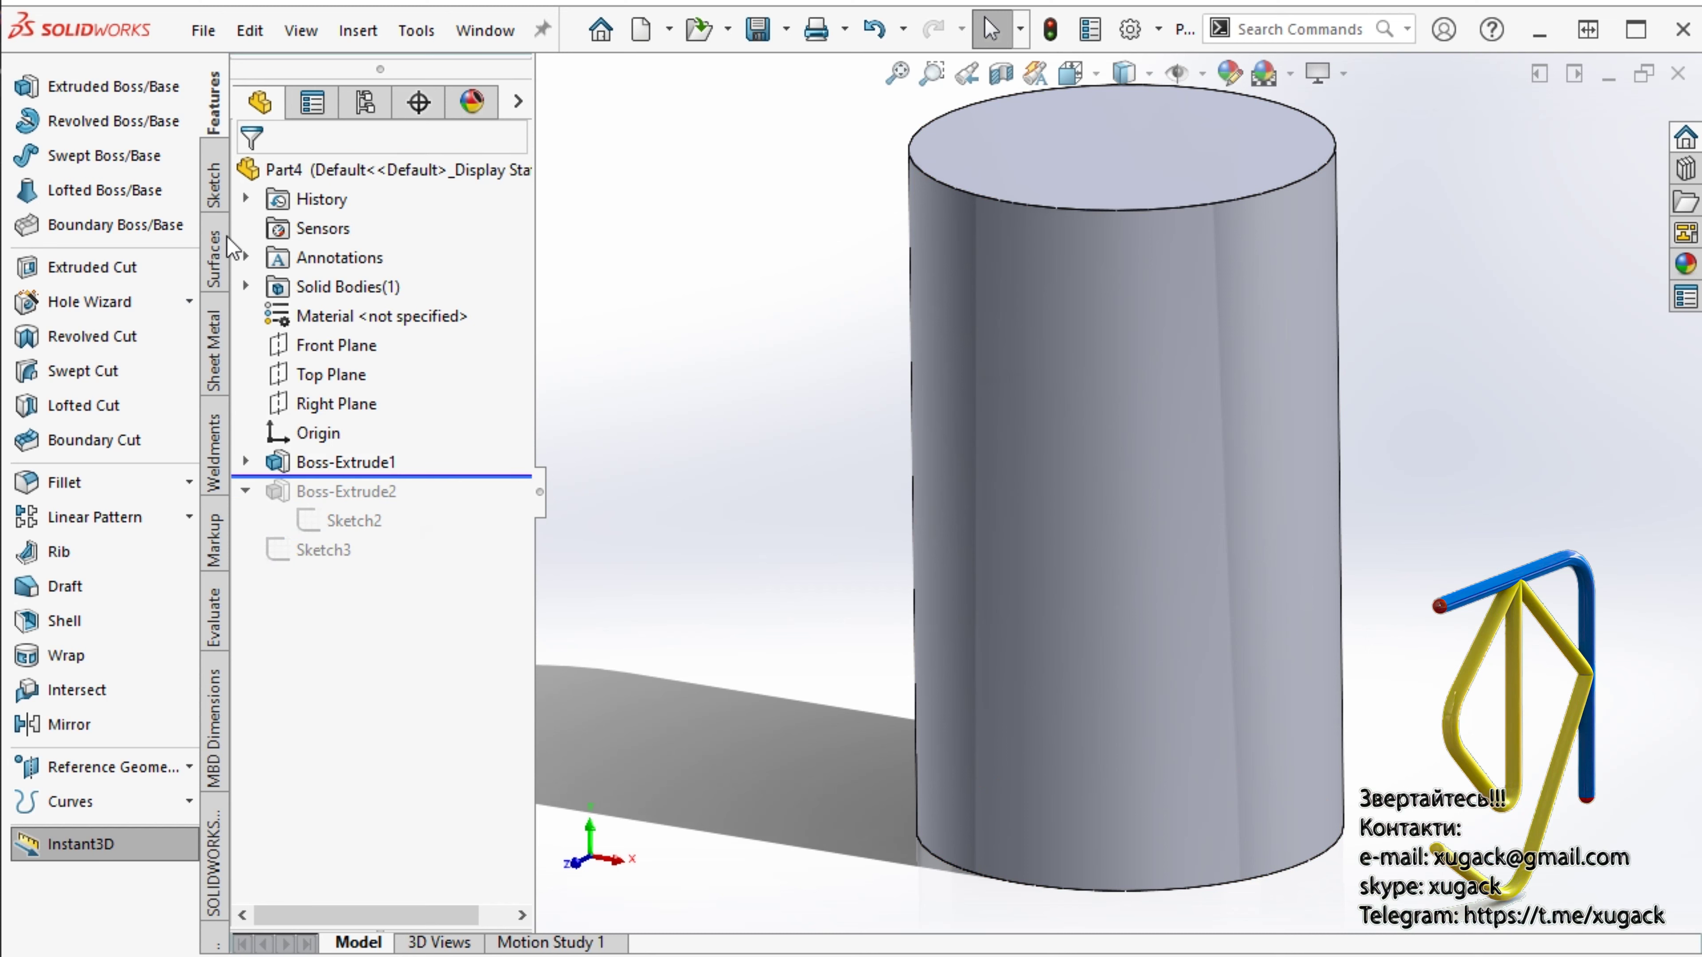
left_click(216, 251)
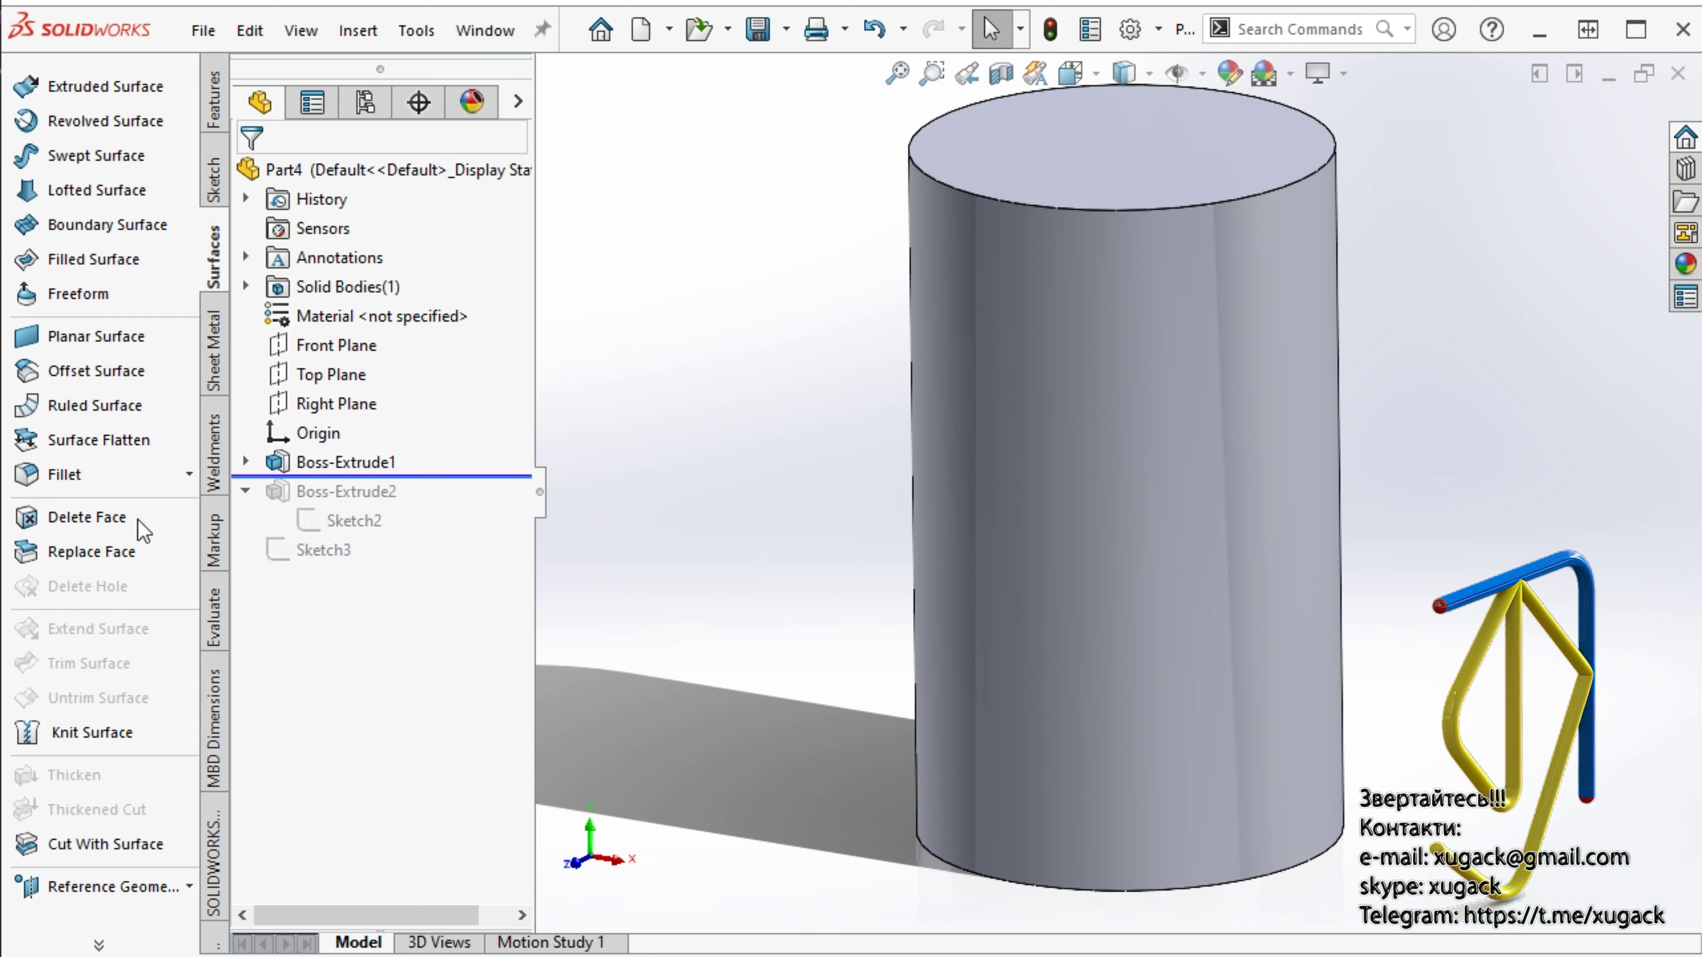
- Create a 10 mm offset surface from the cylinder's side face
left_click(141, 370)
left_click(1038, 493)
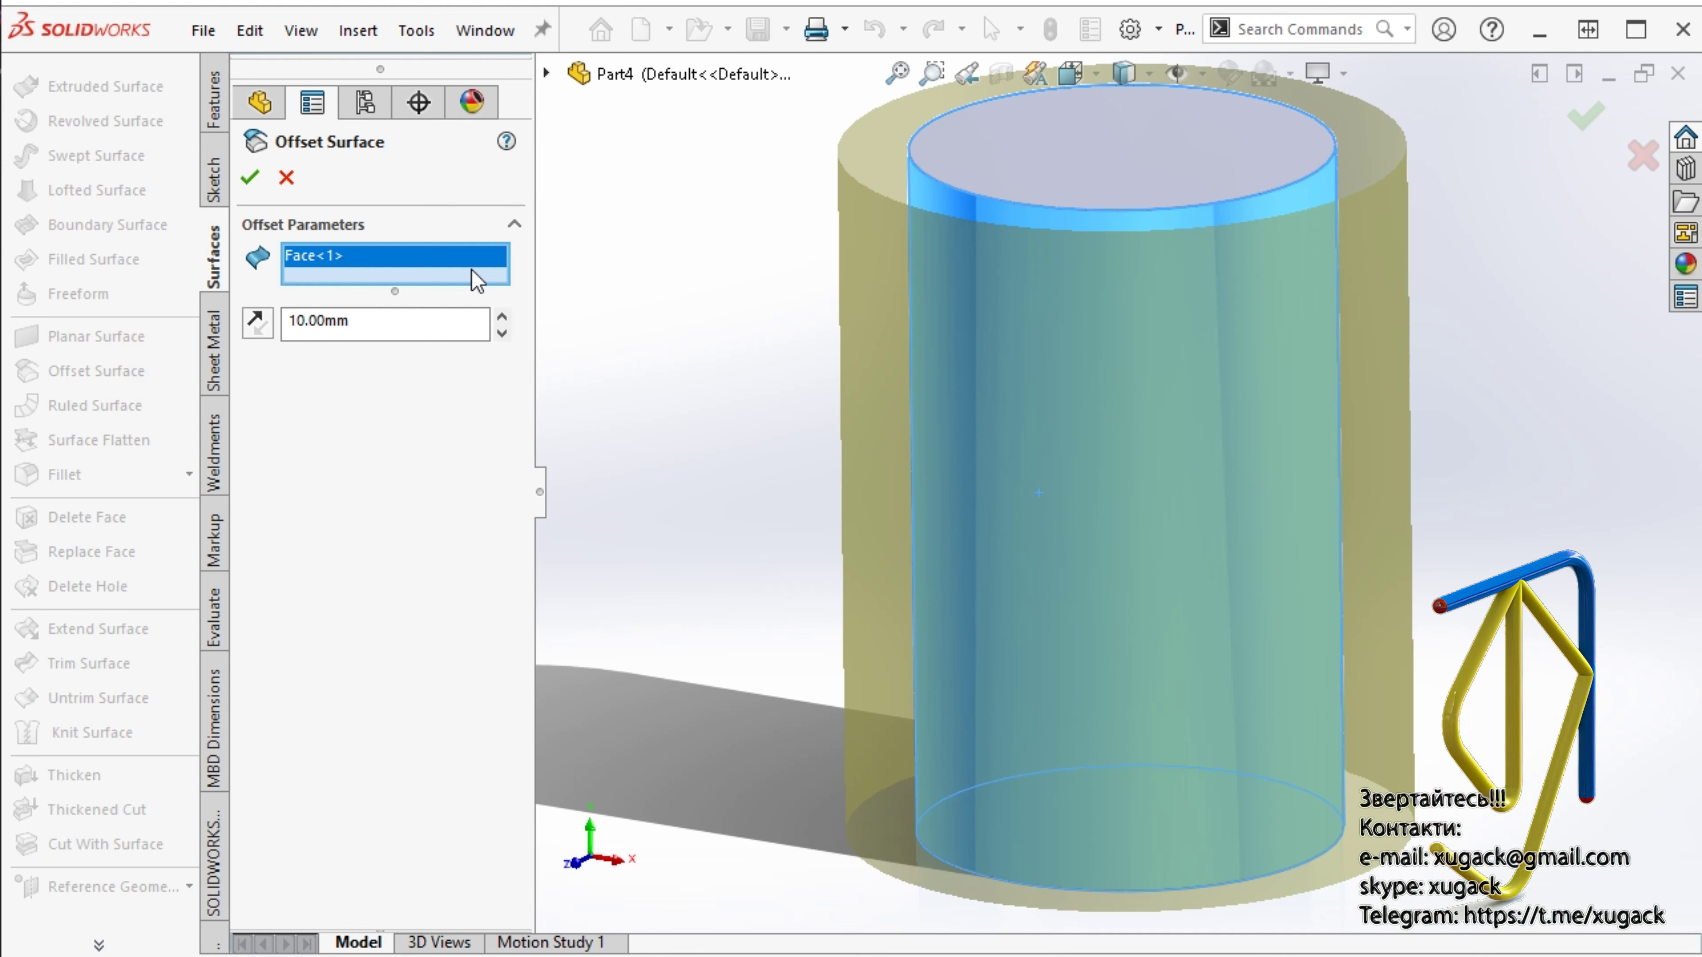
left_click(250, 178)
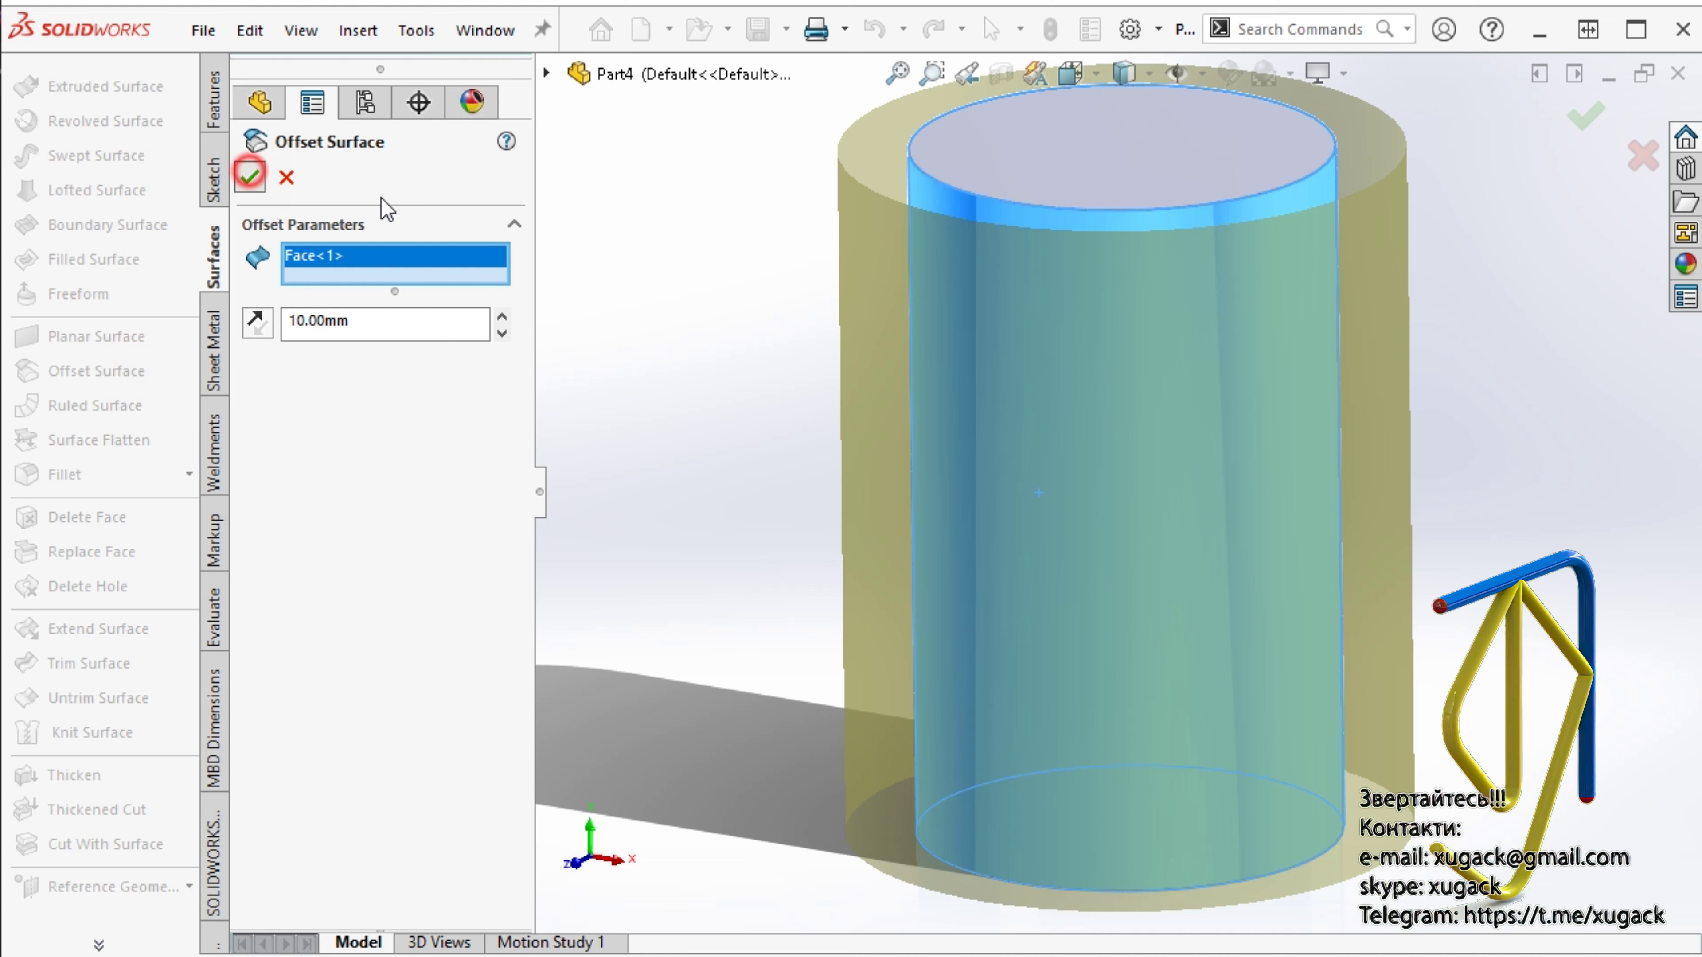
- Add a second offset surface 5 mm from the cylinder's side face
left_click(1080, 340)
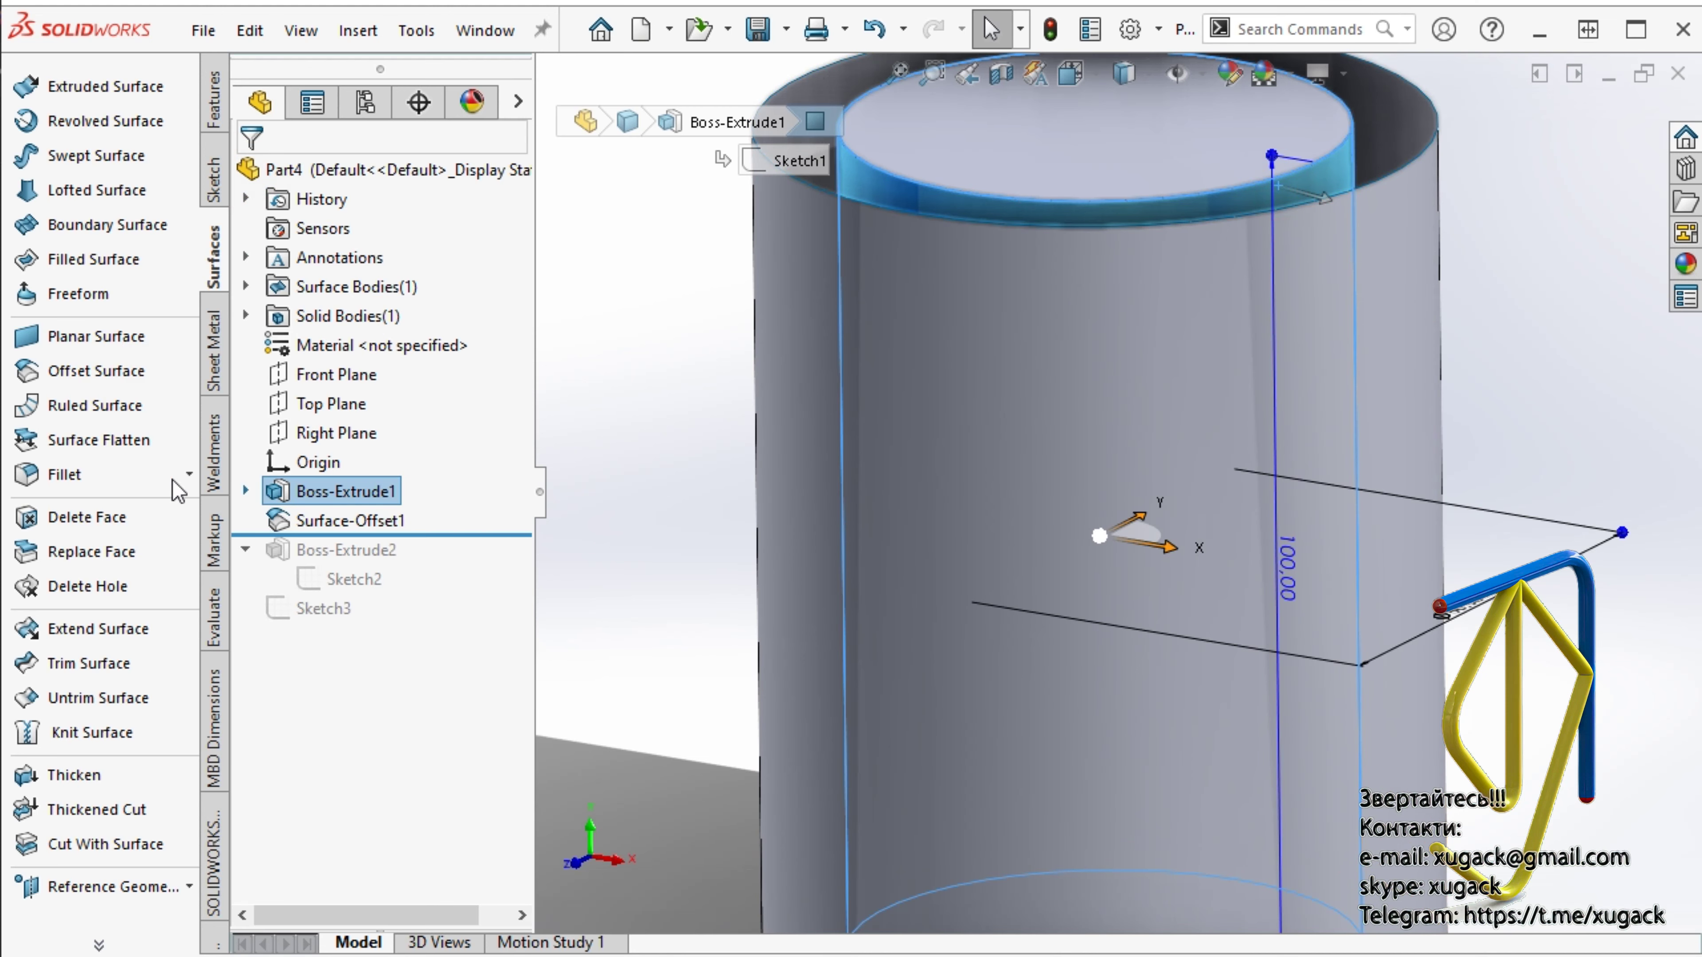
left_click(67, 370)
double_click(352, 322)
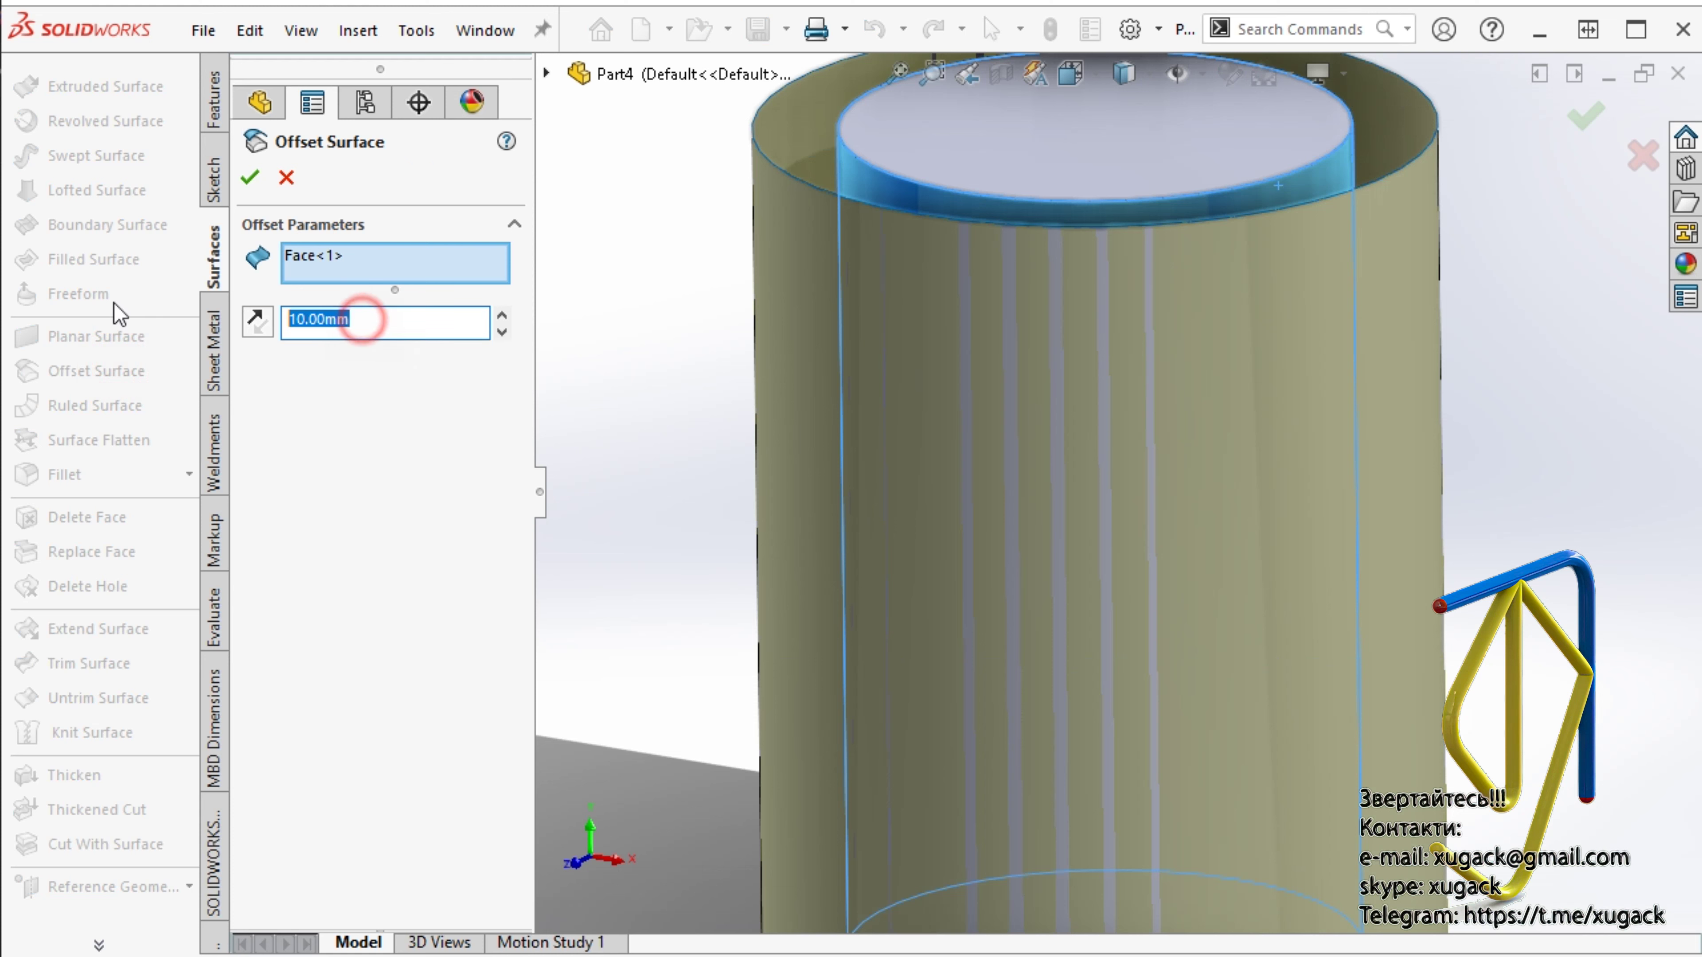
type("5")
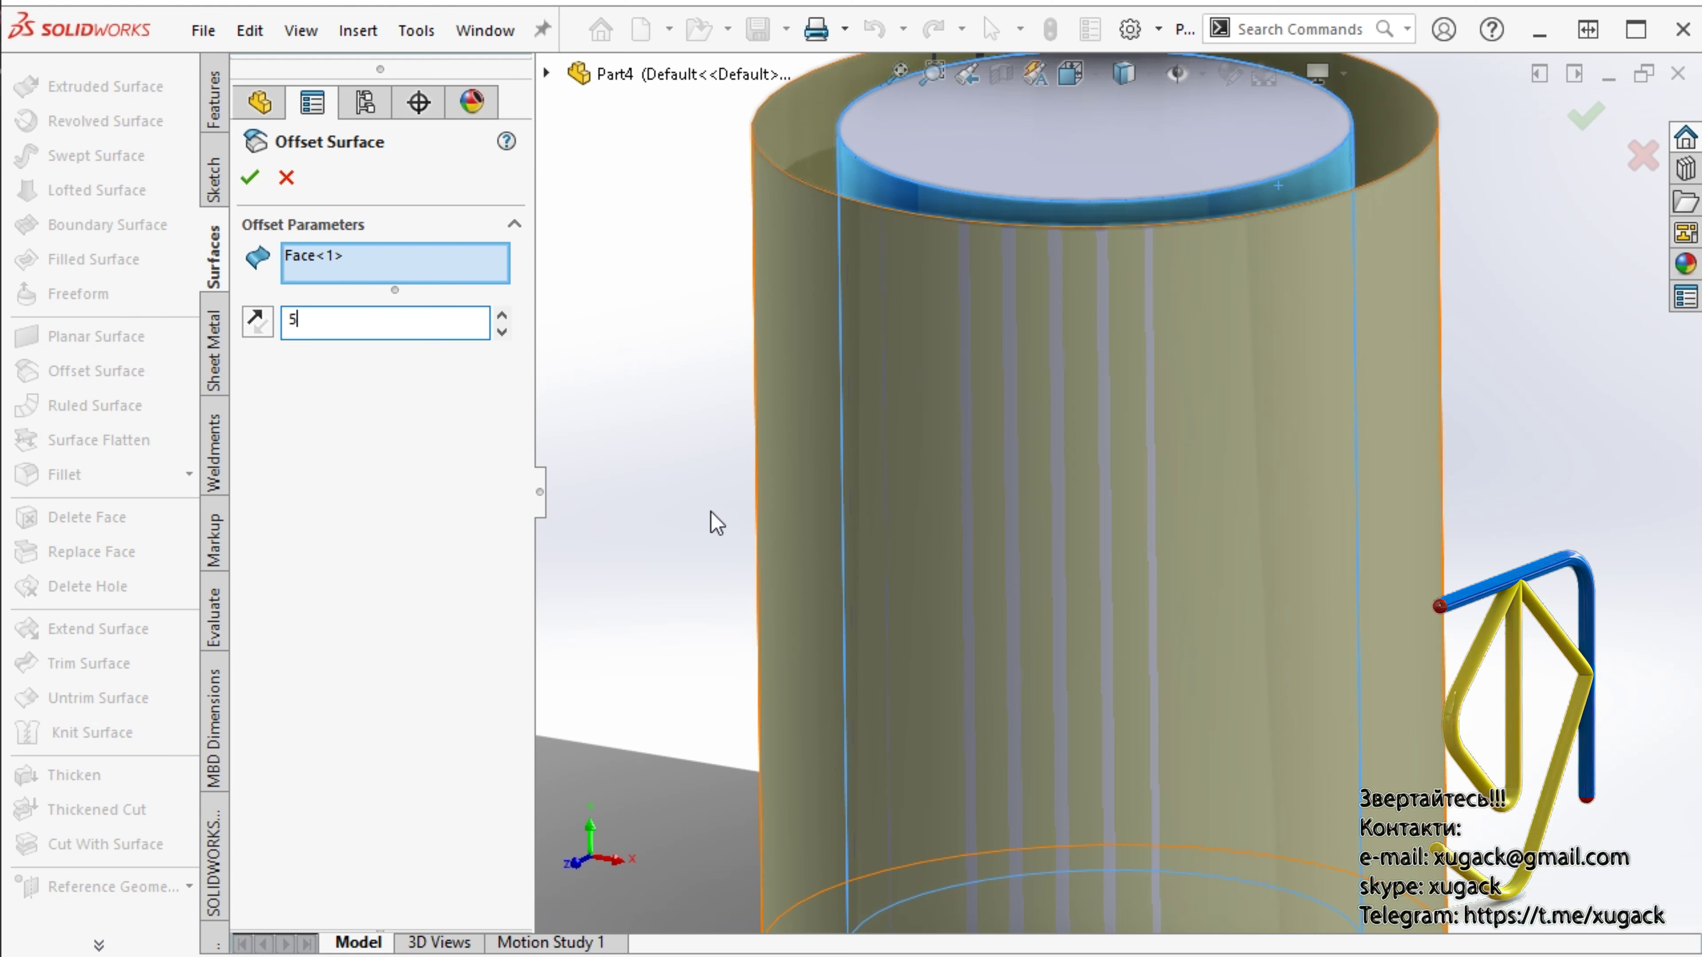
left_click(636, 513)
left_click(246, 179)
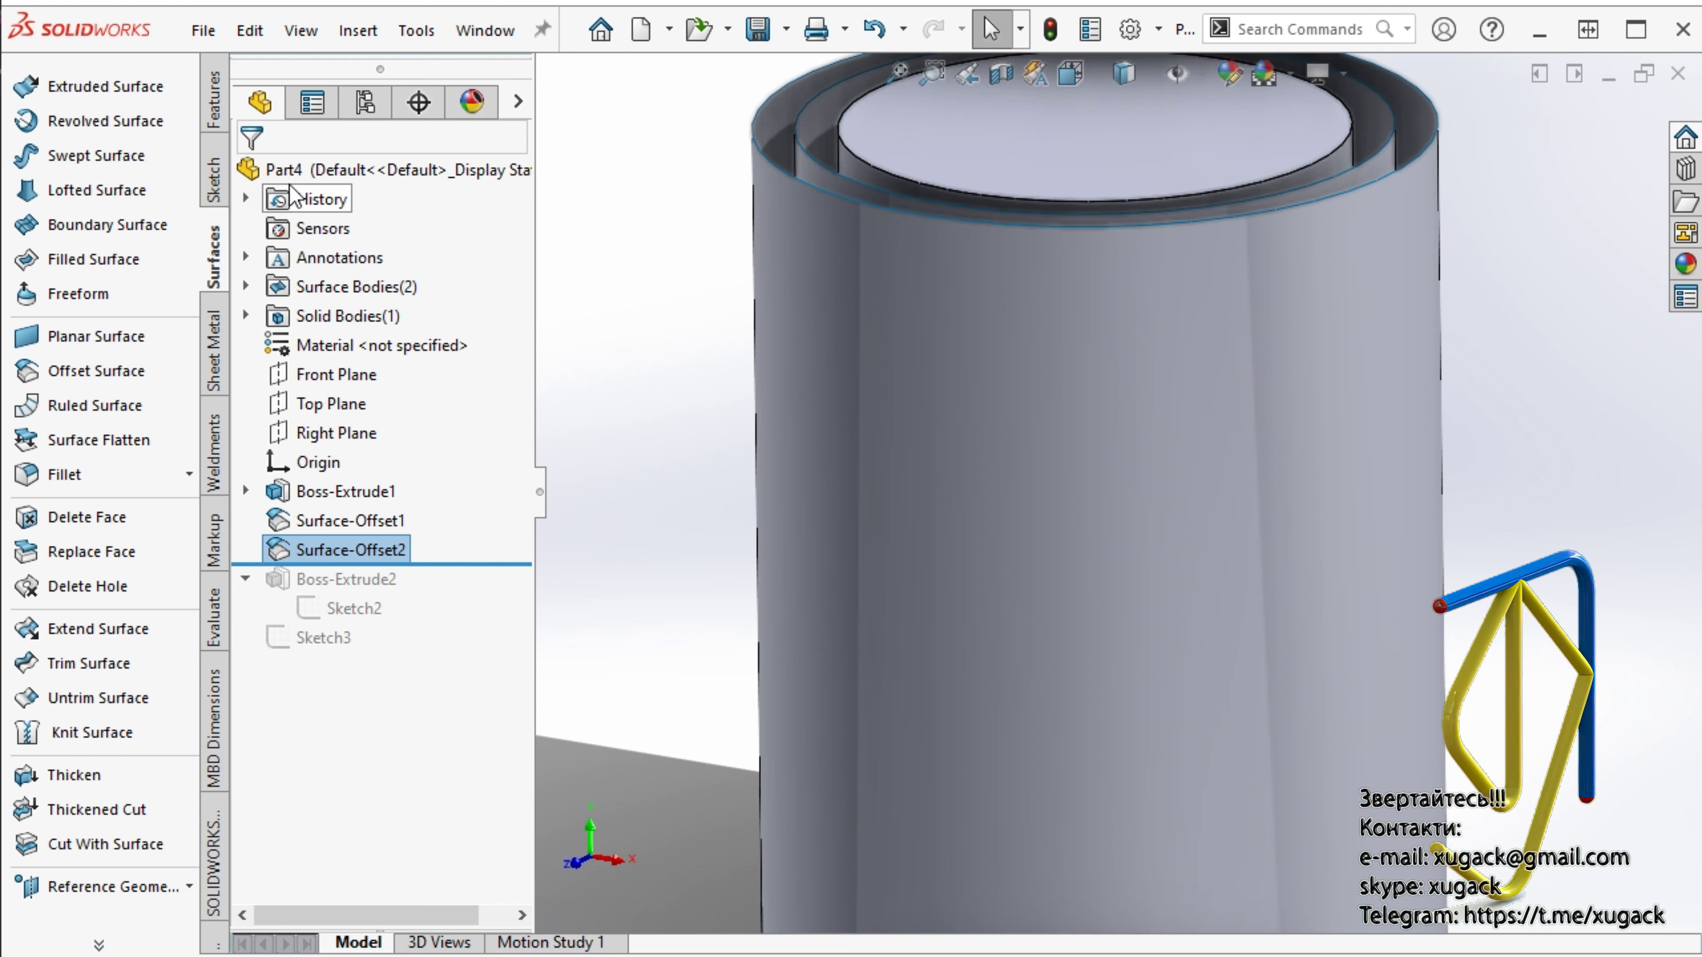
- Roll the model forward past Sketch3 and start a boss extrusion from Sketch3
key("f")
left_click(744, 578)
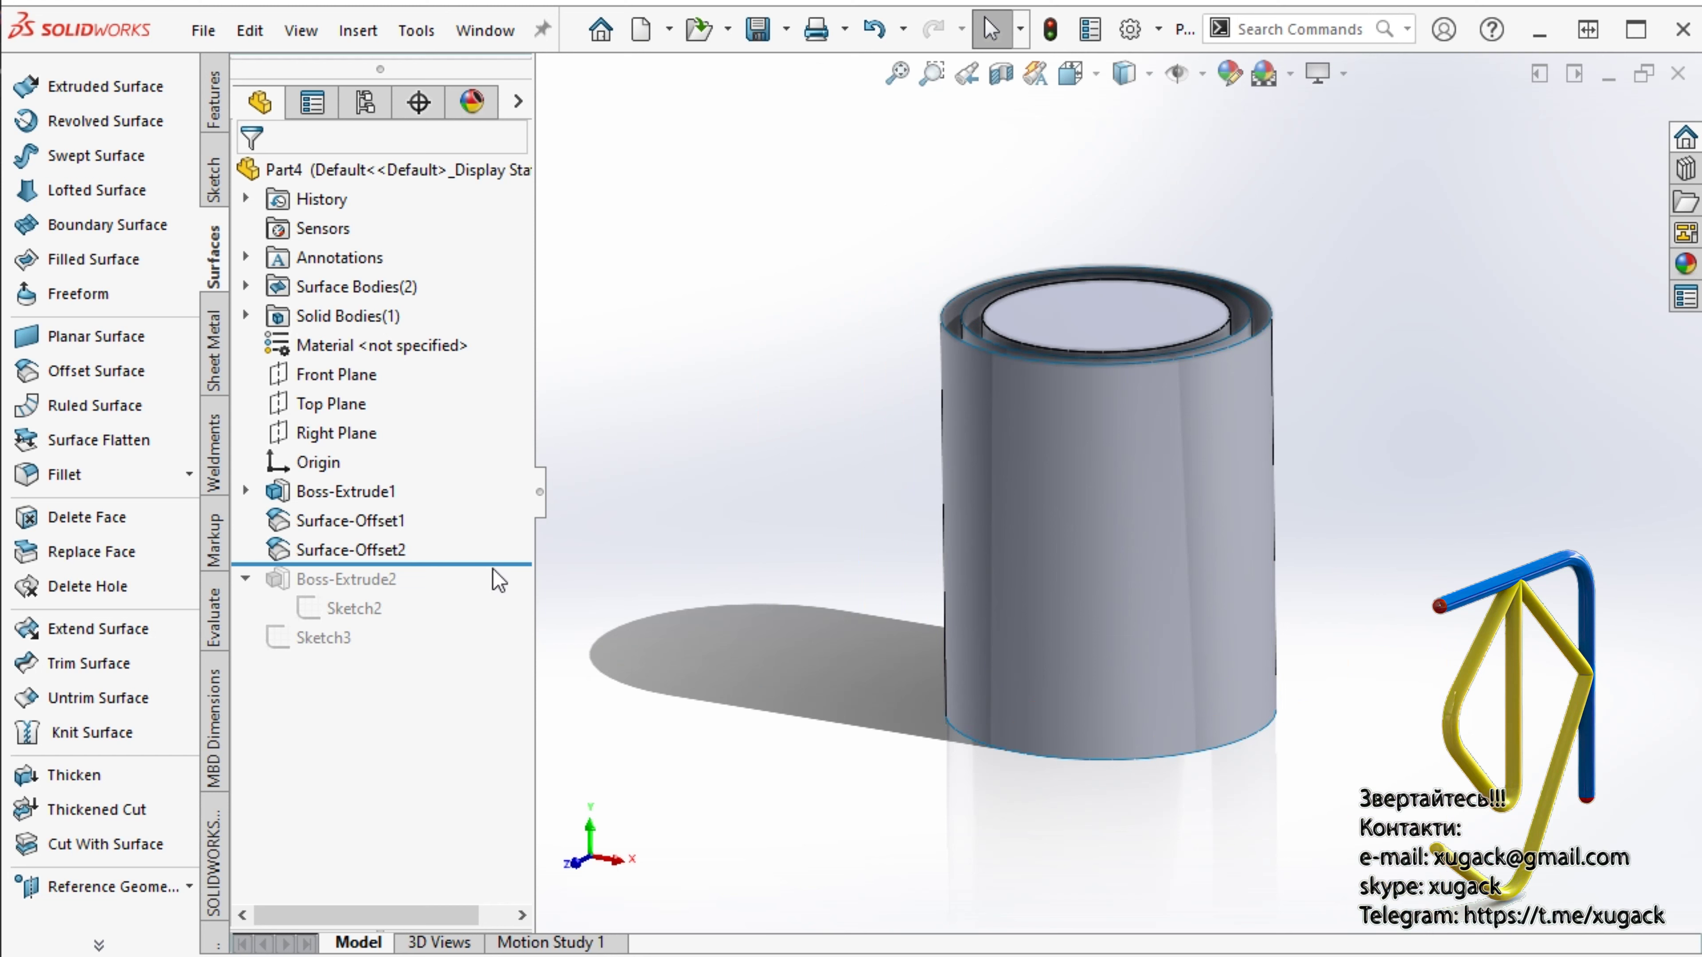
left_click_drag(493, 567, 721, 729)
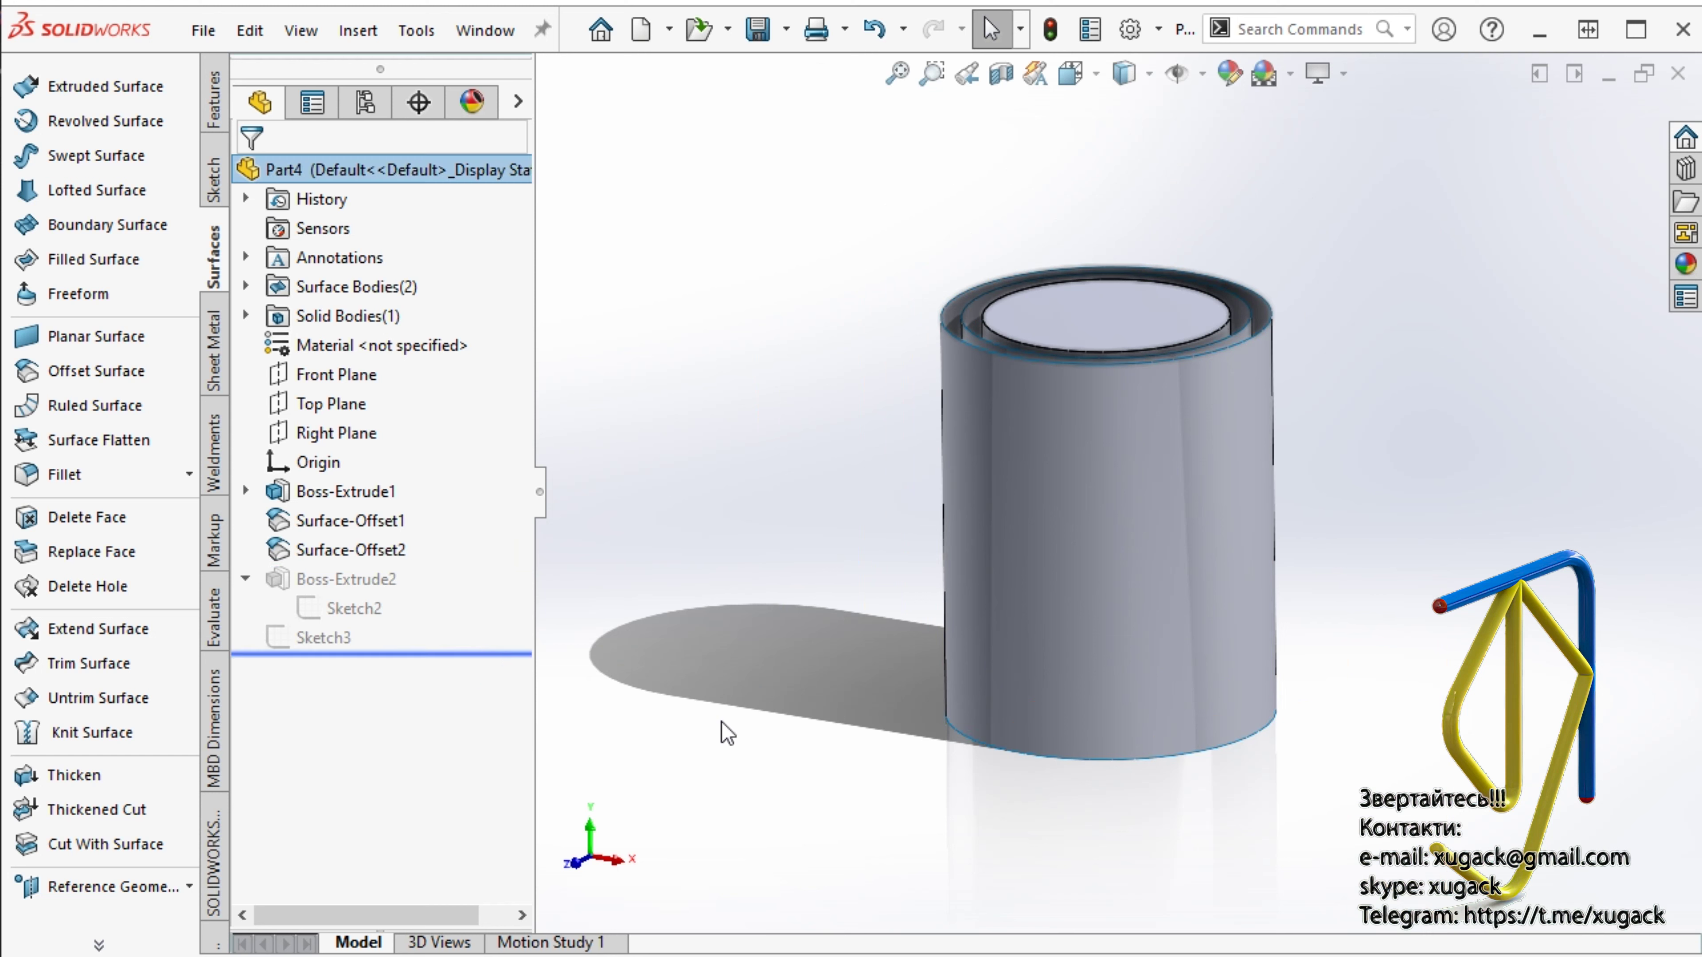
left_click(338, 638)
left_click(362, 559)
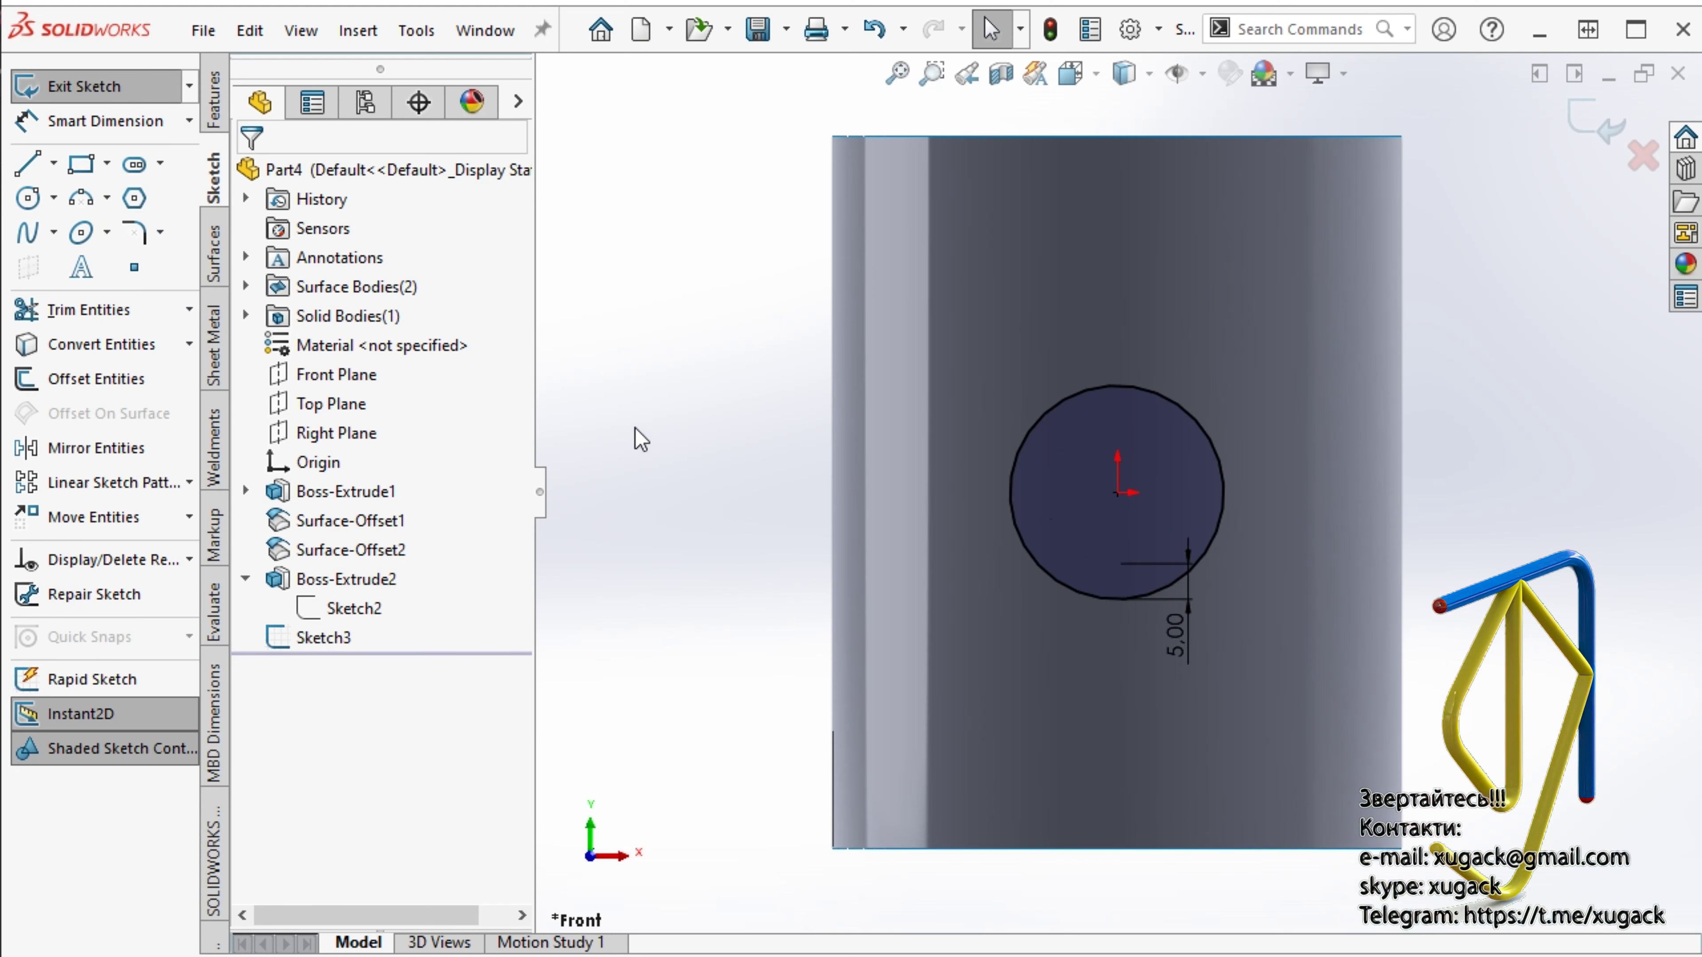
left_click(213, 100)
left_click(101, 86)
left_click(1072, 73)
- Set the boss extrusion to start from an Offset of 36 mm
left_click(1199, 144)
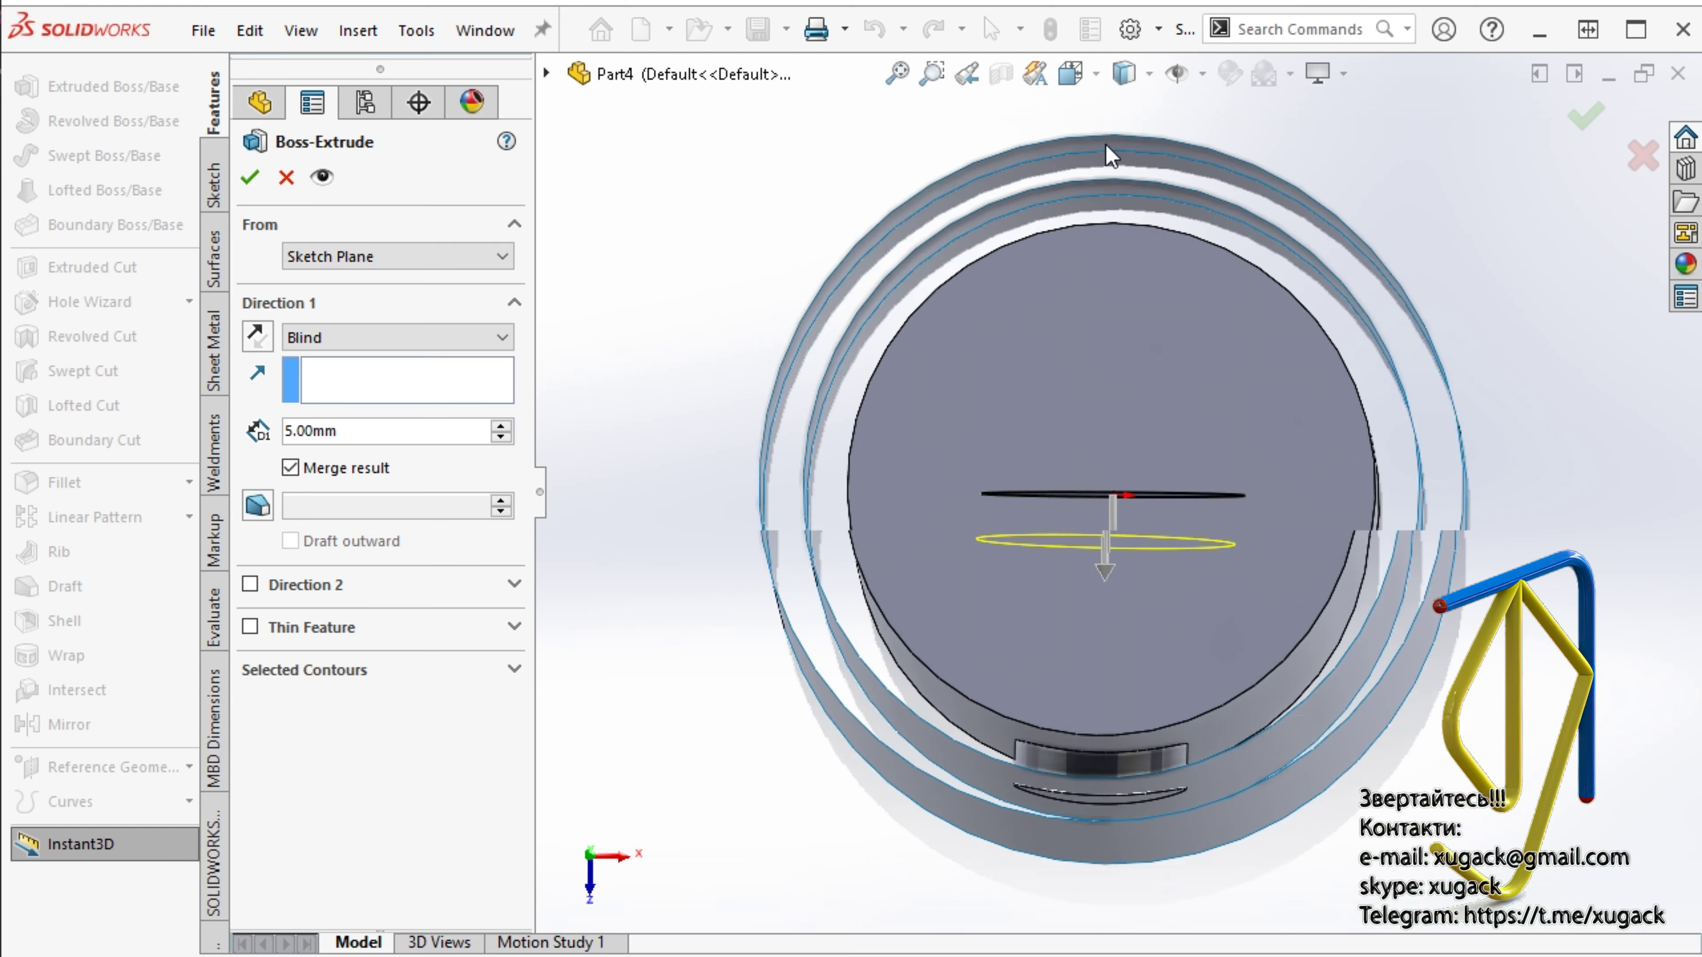
left_click(365, 256)
left_click(368, 308)
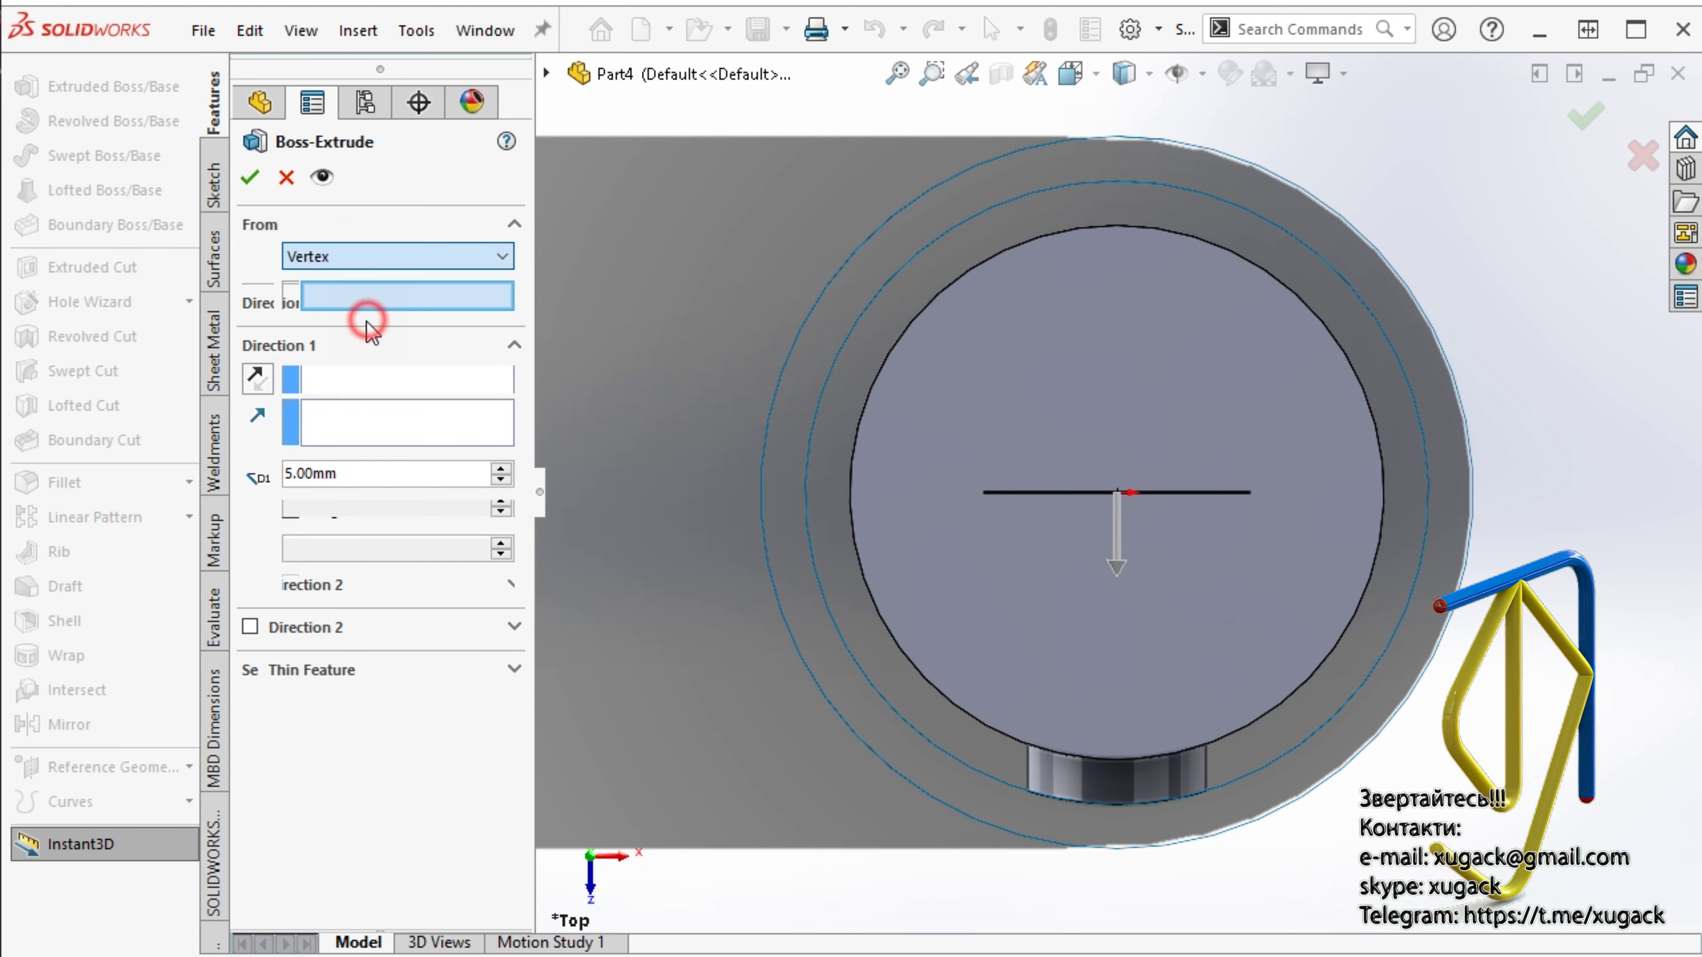
left_click(360, 258)
left_click(346, 328)
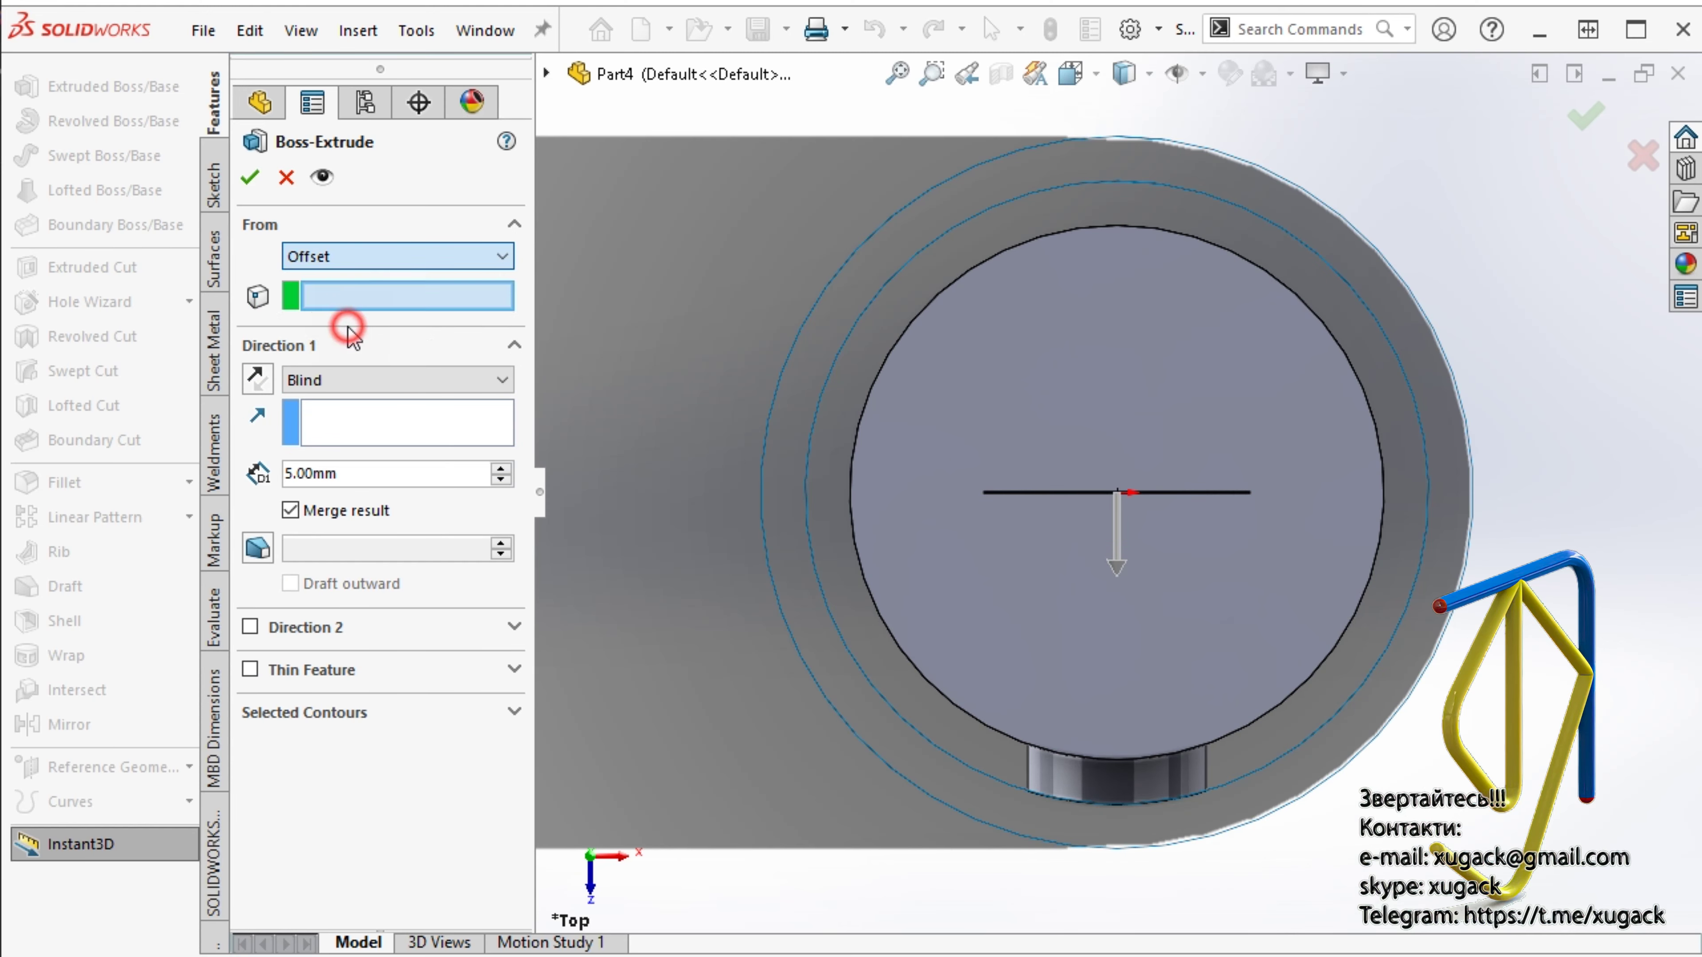
left_click(365, 292)
type("50")
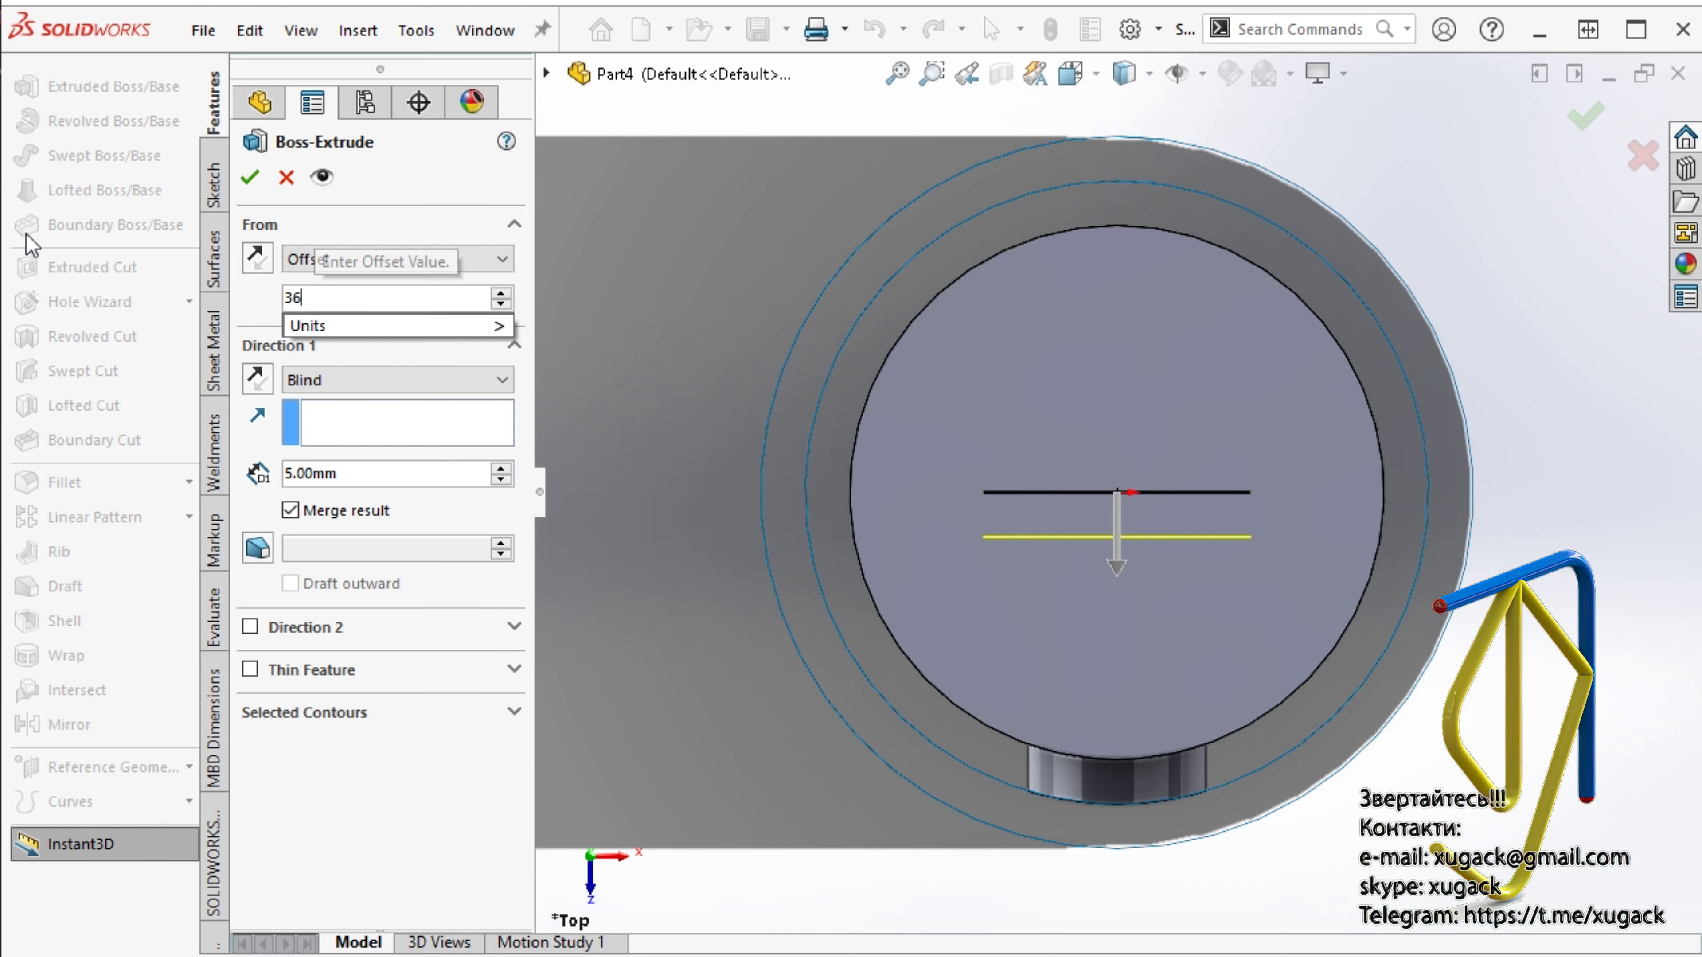
key("Return")
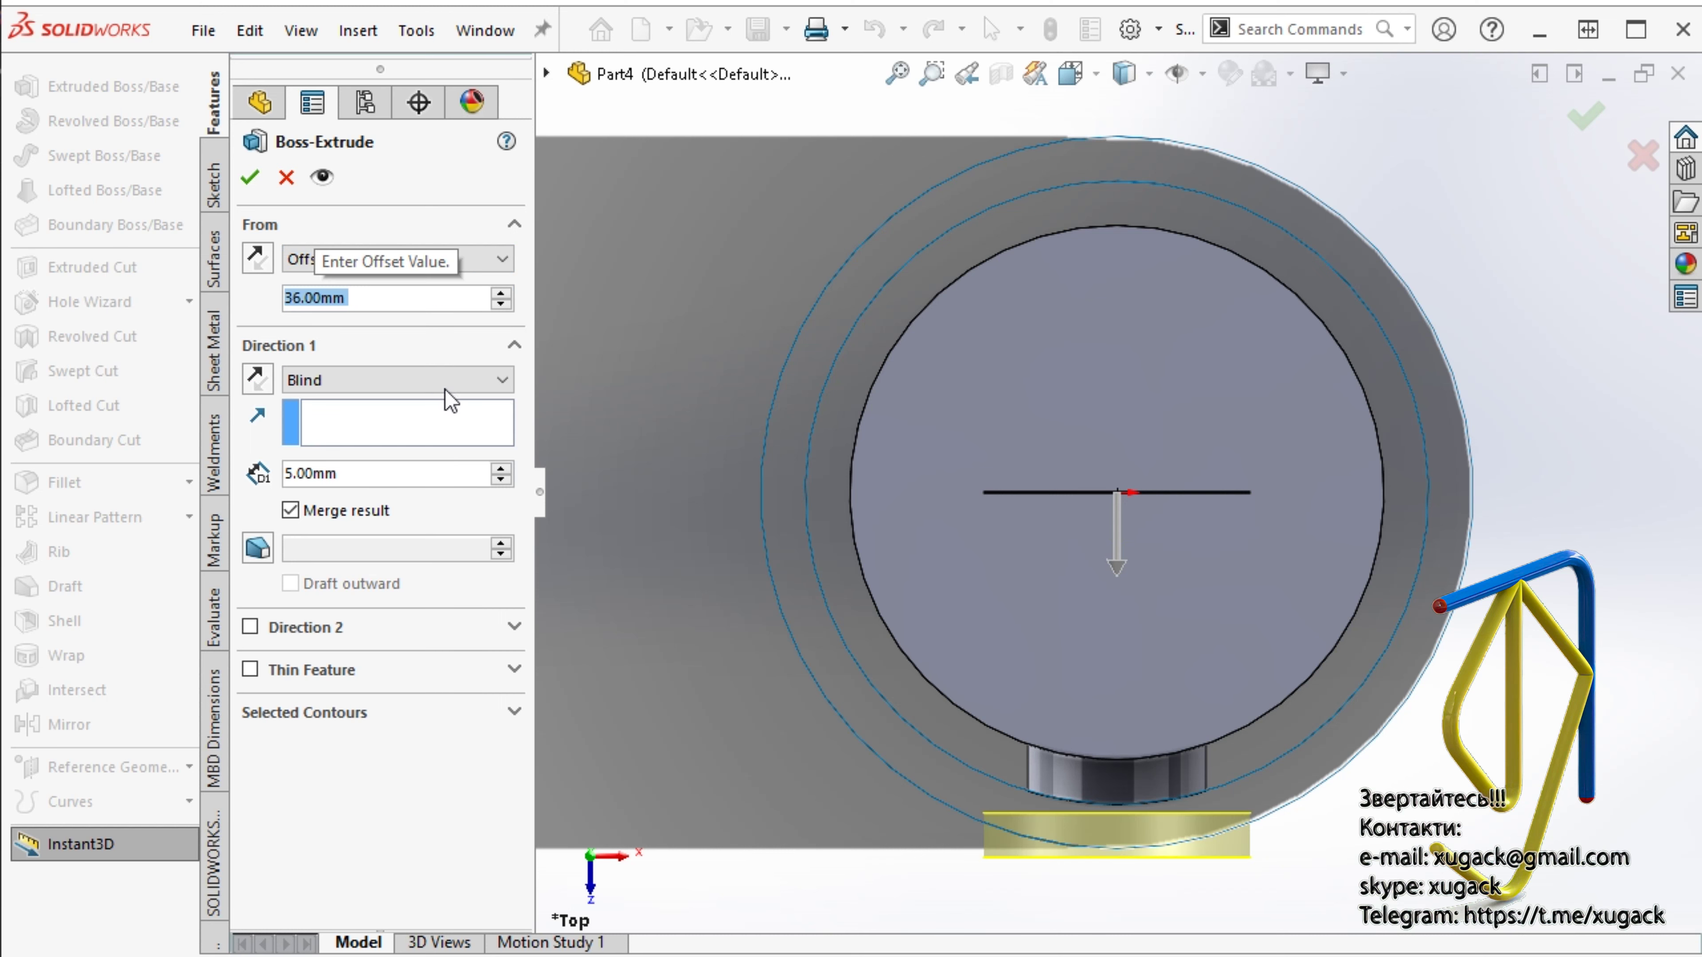
- Try Direction 1 end conditions, including Up To Surface and a roughly 14 mm depth
left_click(445, 388)
left_click(443, 460)
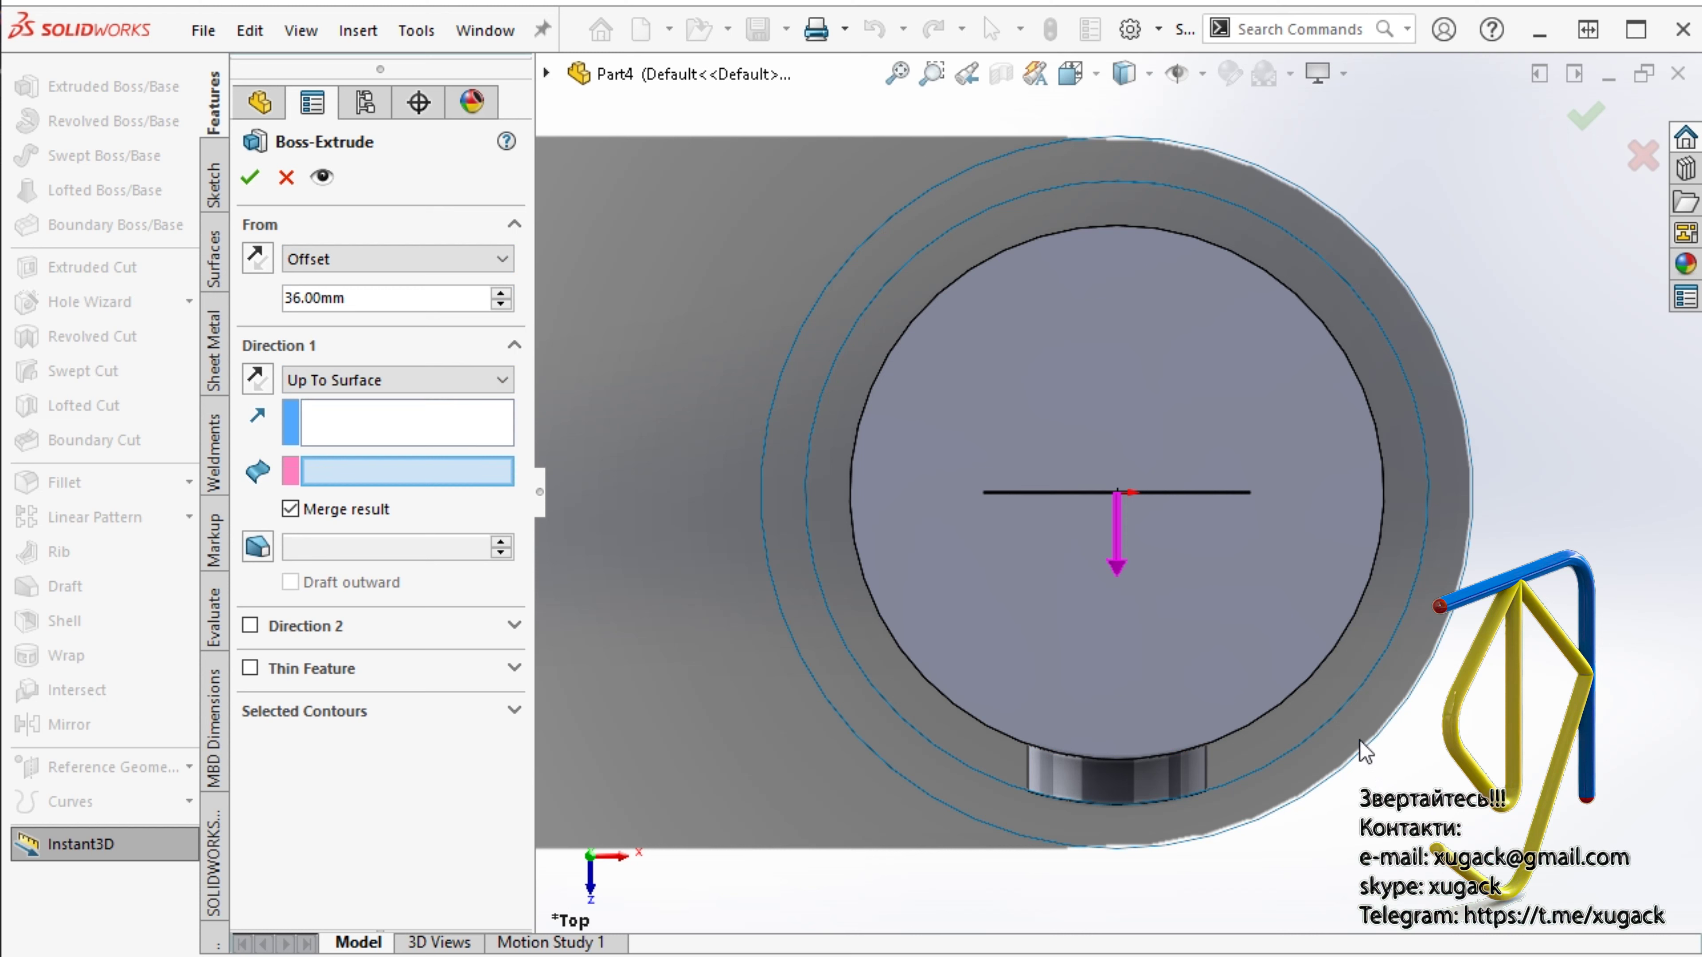
left_click_drag(1115, 536, 675, 547)
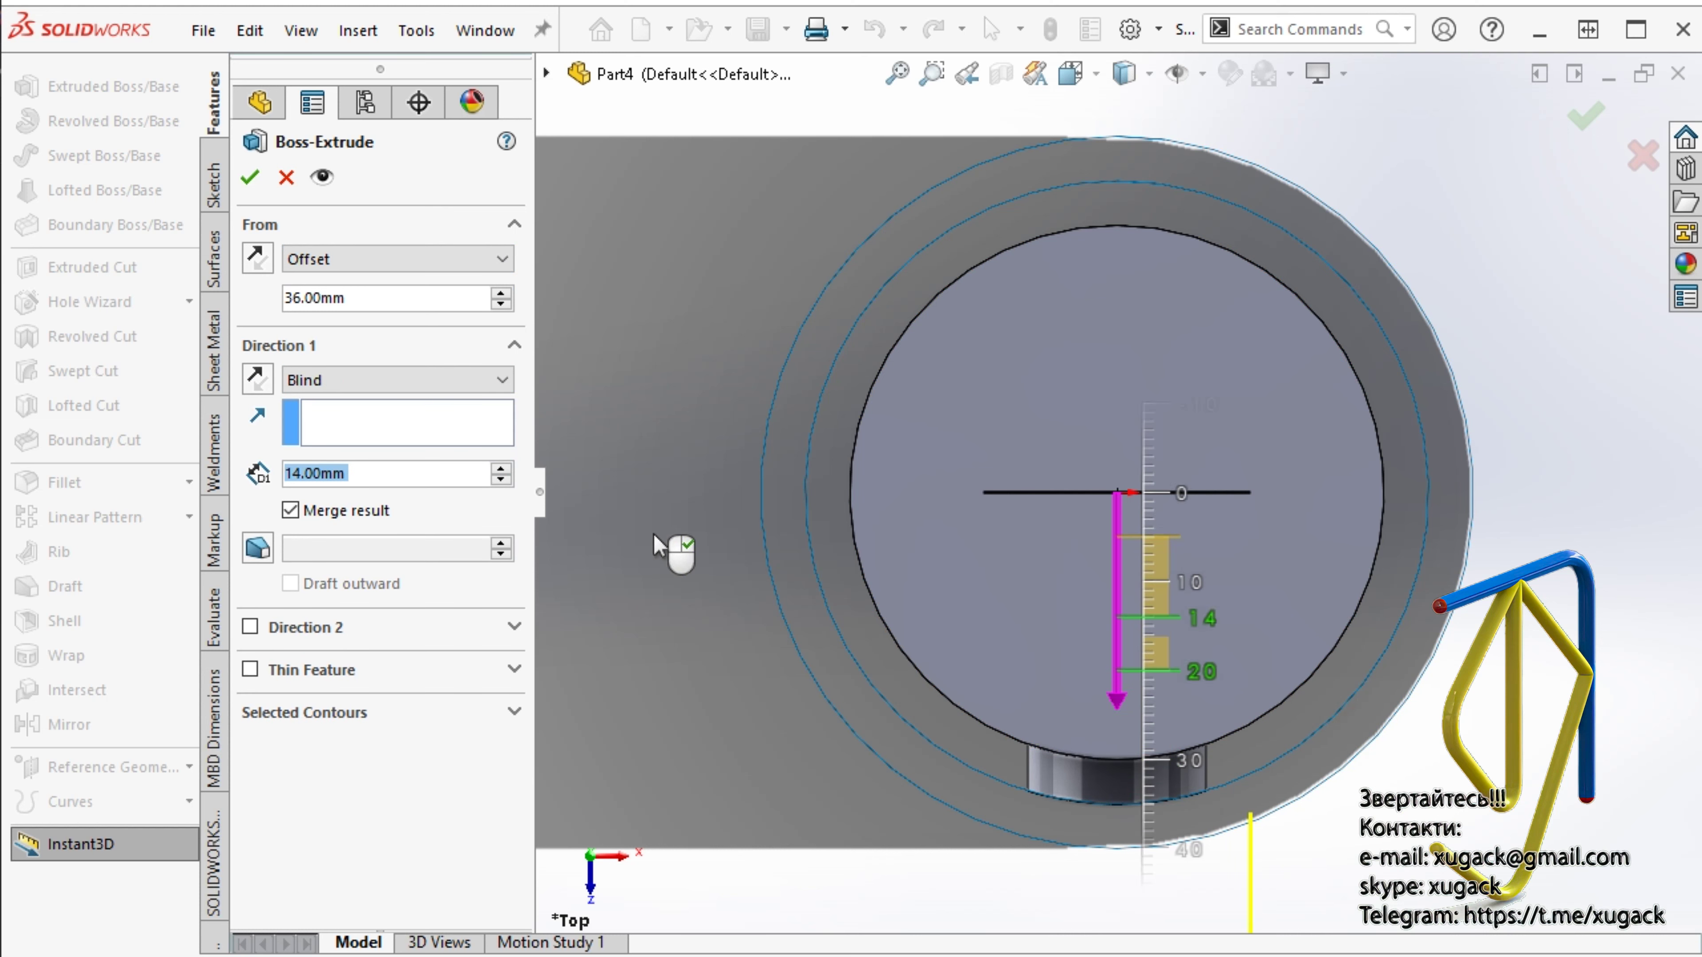
left_click(418, 380)
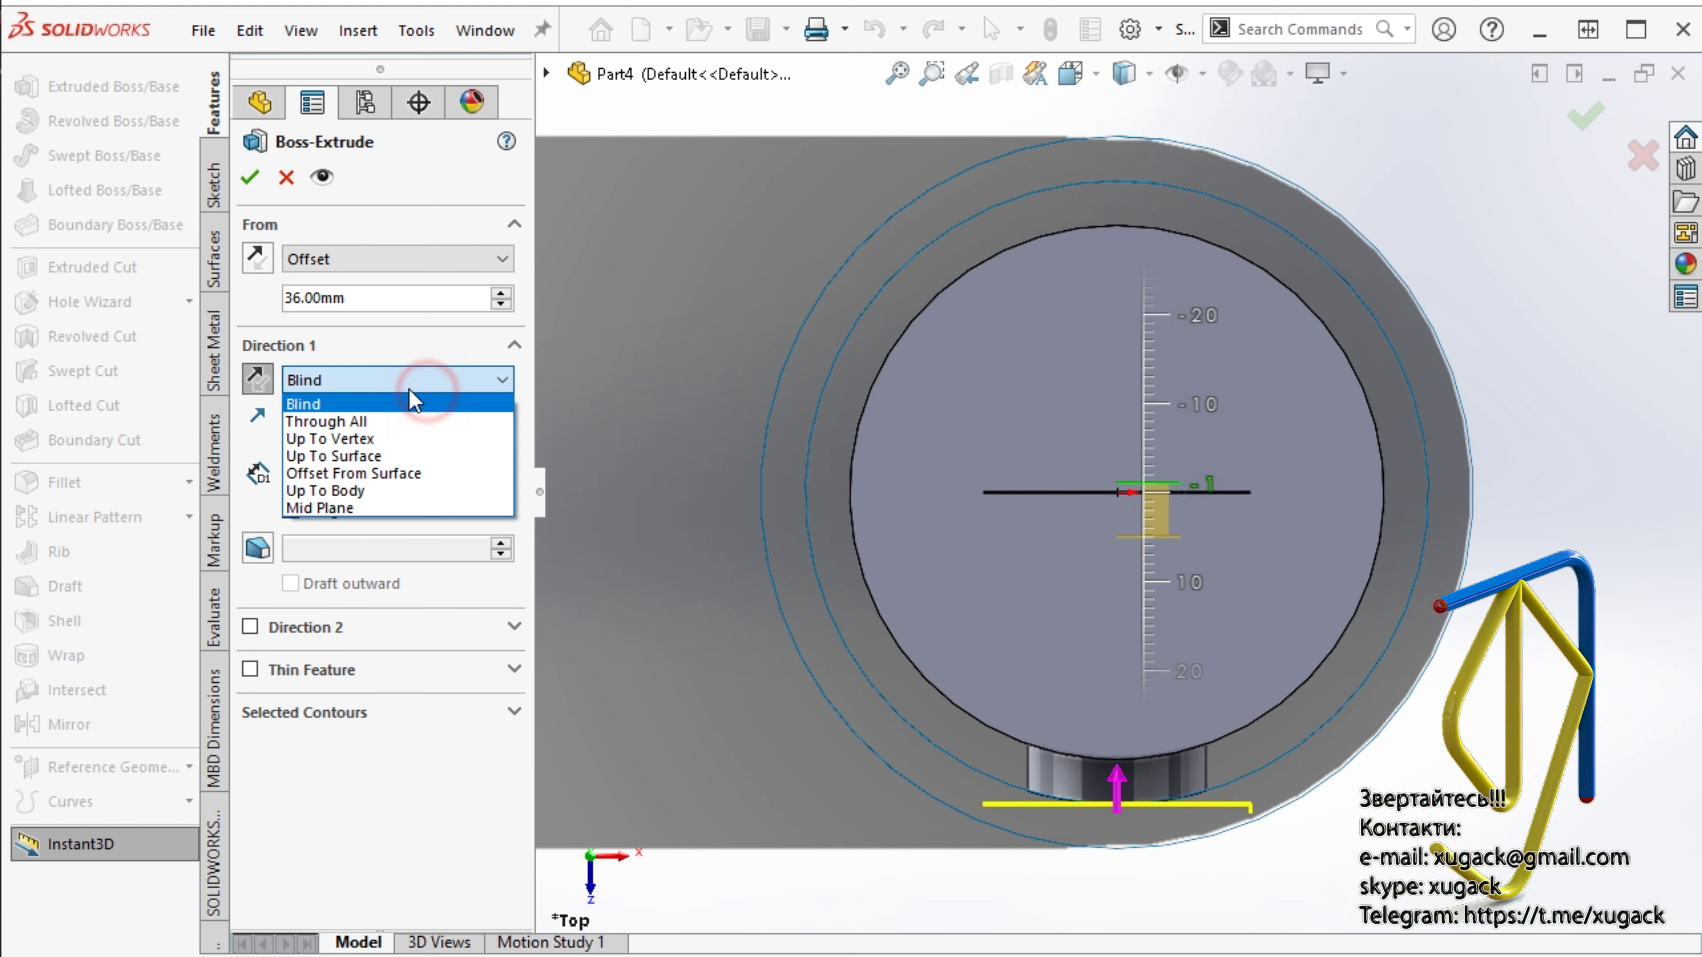
- Extend Direction 1 Up To Surface-Offset1 with the direction reversed
left_click(388, 453)
middle_click_drag(1433, 779, 1333, 737)
left_click(1360, 745)
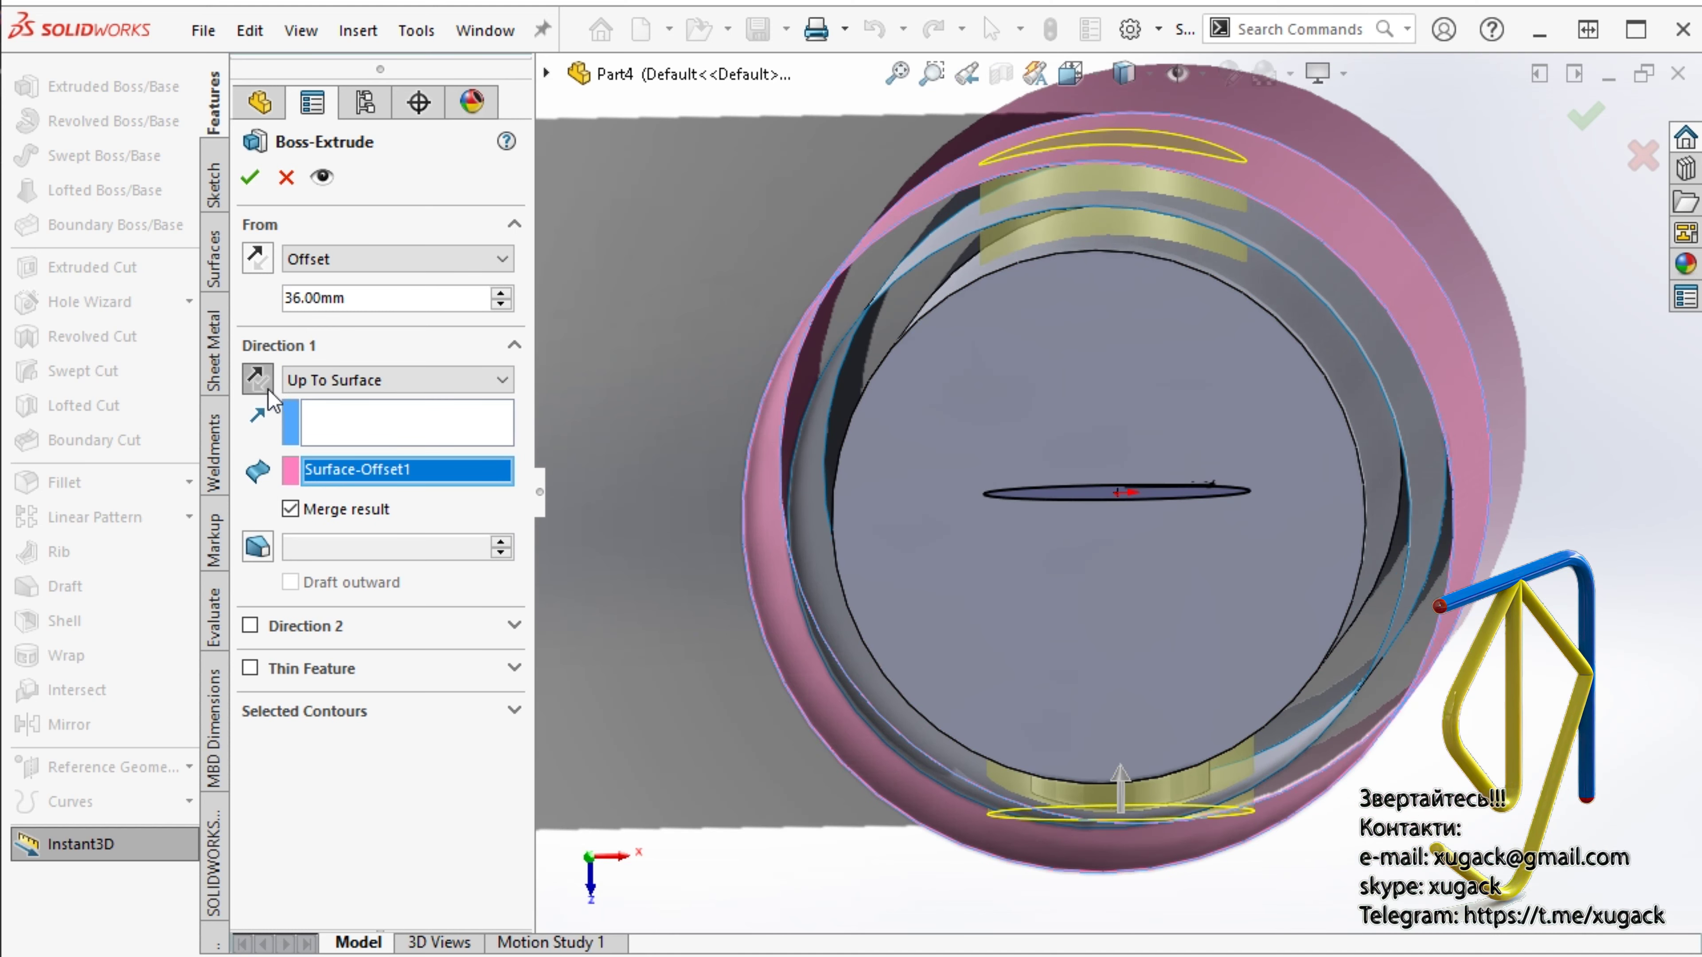
left_click(258, 380)
- Enable Direction 2 Up To Surface-Offset2 and confirm the stepped boss
key("ctrl+5")
left_click(250, 626)
left_click(397, 658)
left_click(376, 729)
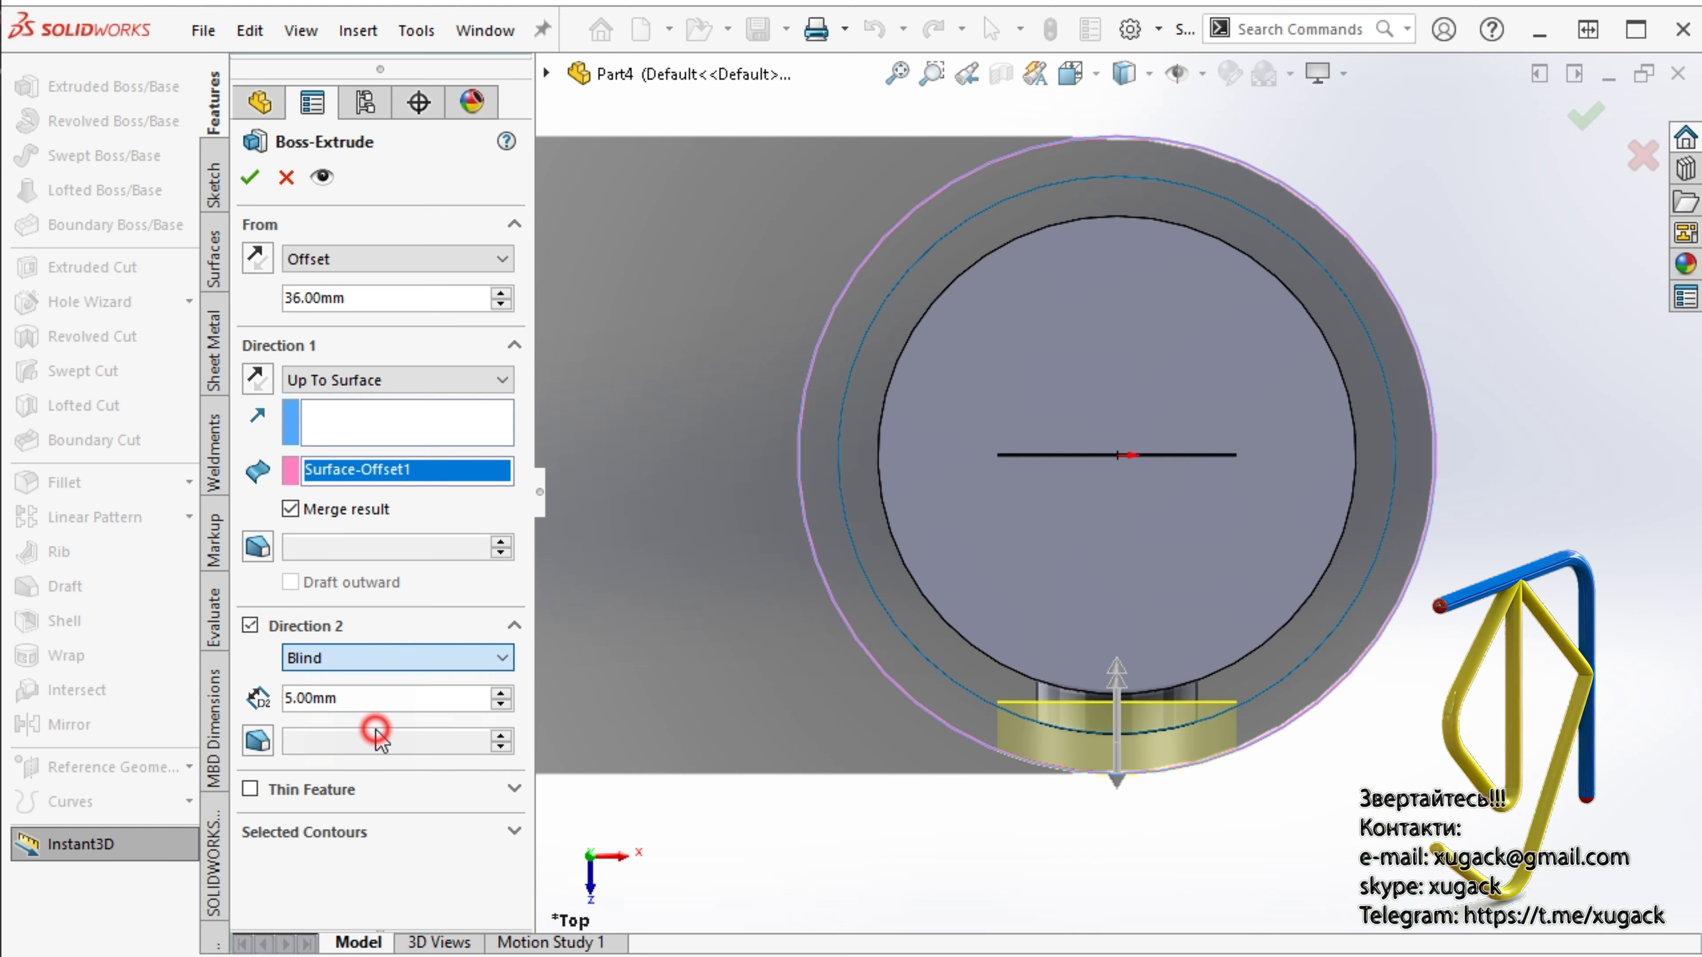
mouse_move(1139, 603)
middle_mouse_down()
mouse_move(1208, 479)
mouse_move(958, 553)
middle_mouse_up()
left_click(1273, 580)
left_click(250, 176)
middle_click_drag(804, 469, 1090, 121)
- Change the shading effect, collapse the feature tree, and show four viewports
left_click(1343, 73)
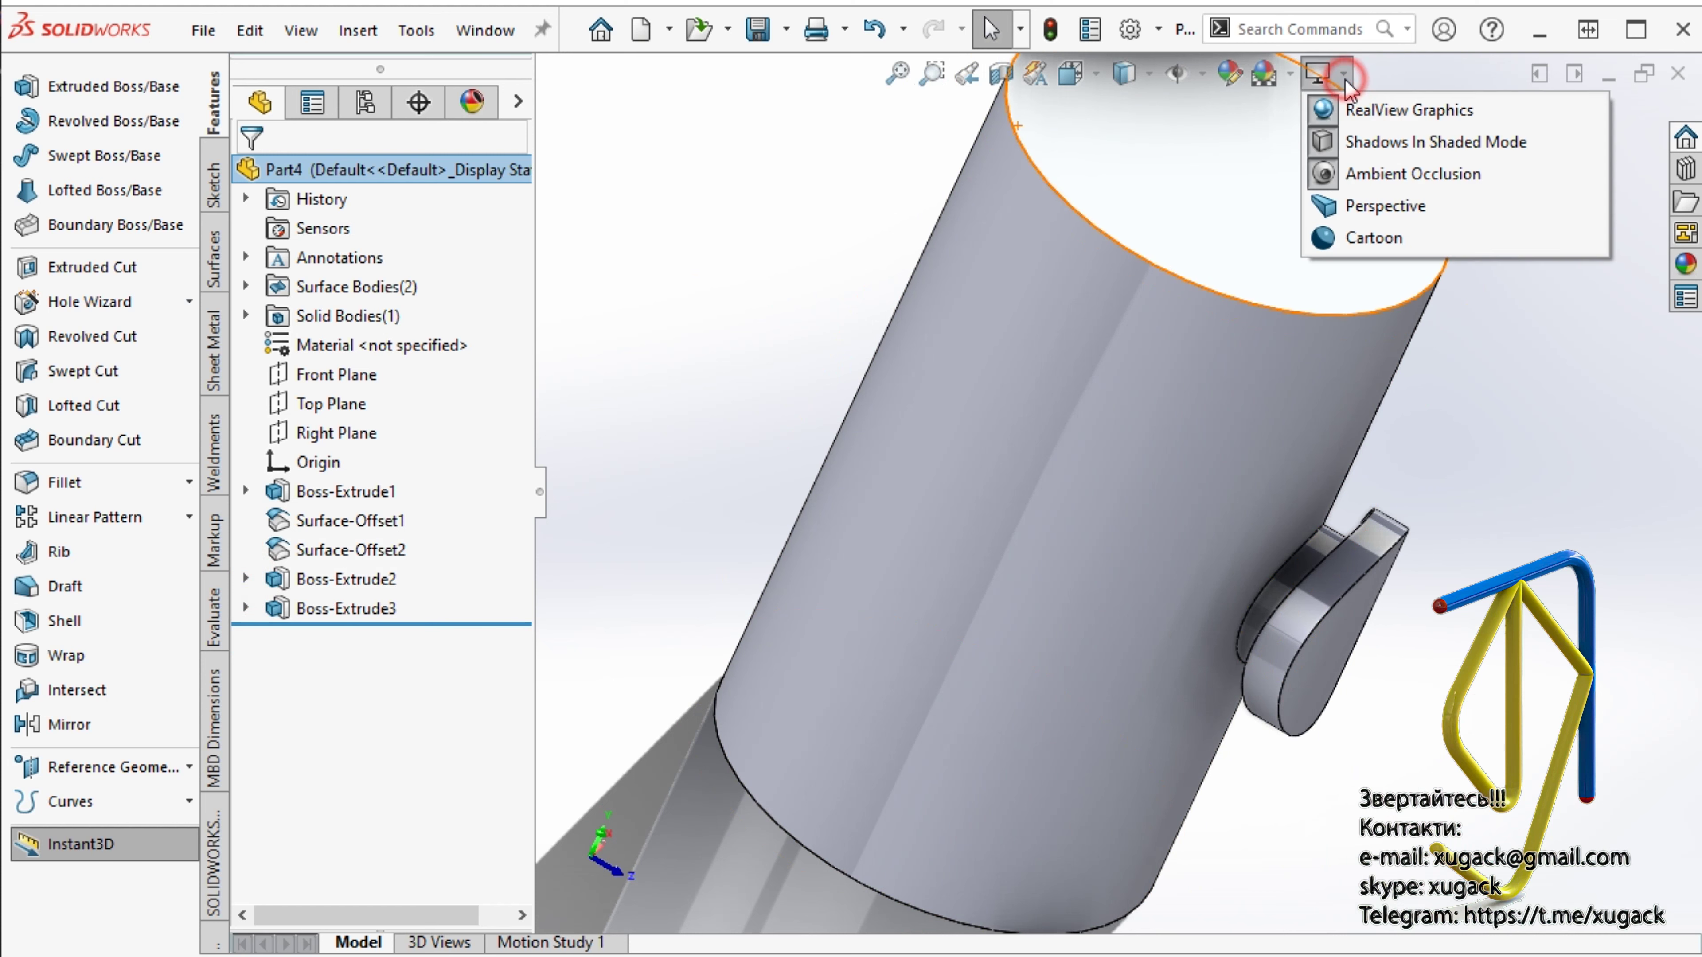
left_click(1372, 239)
left_click(1072, 72)
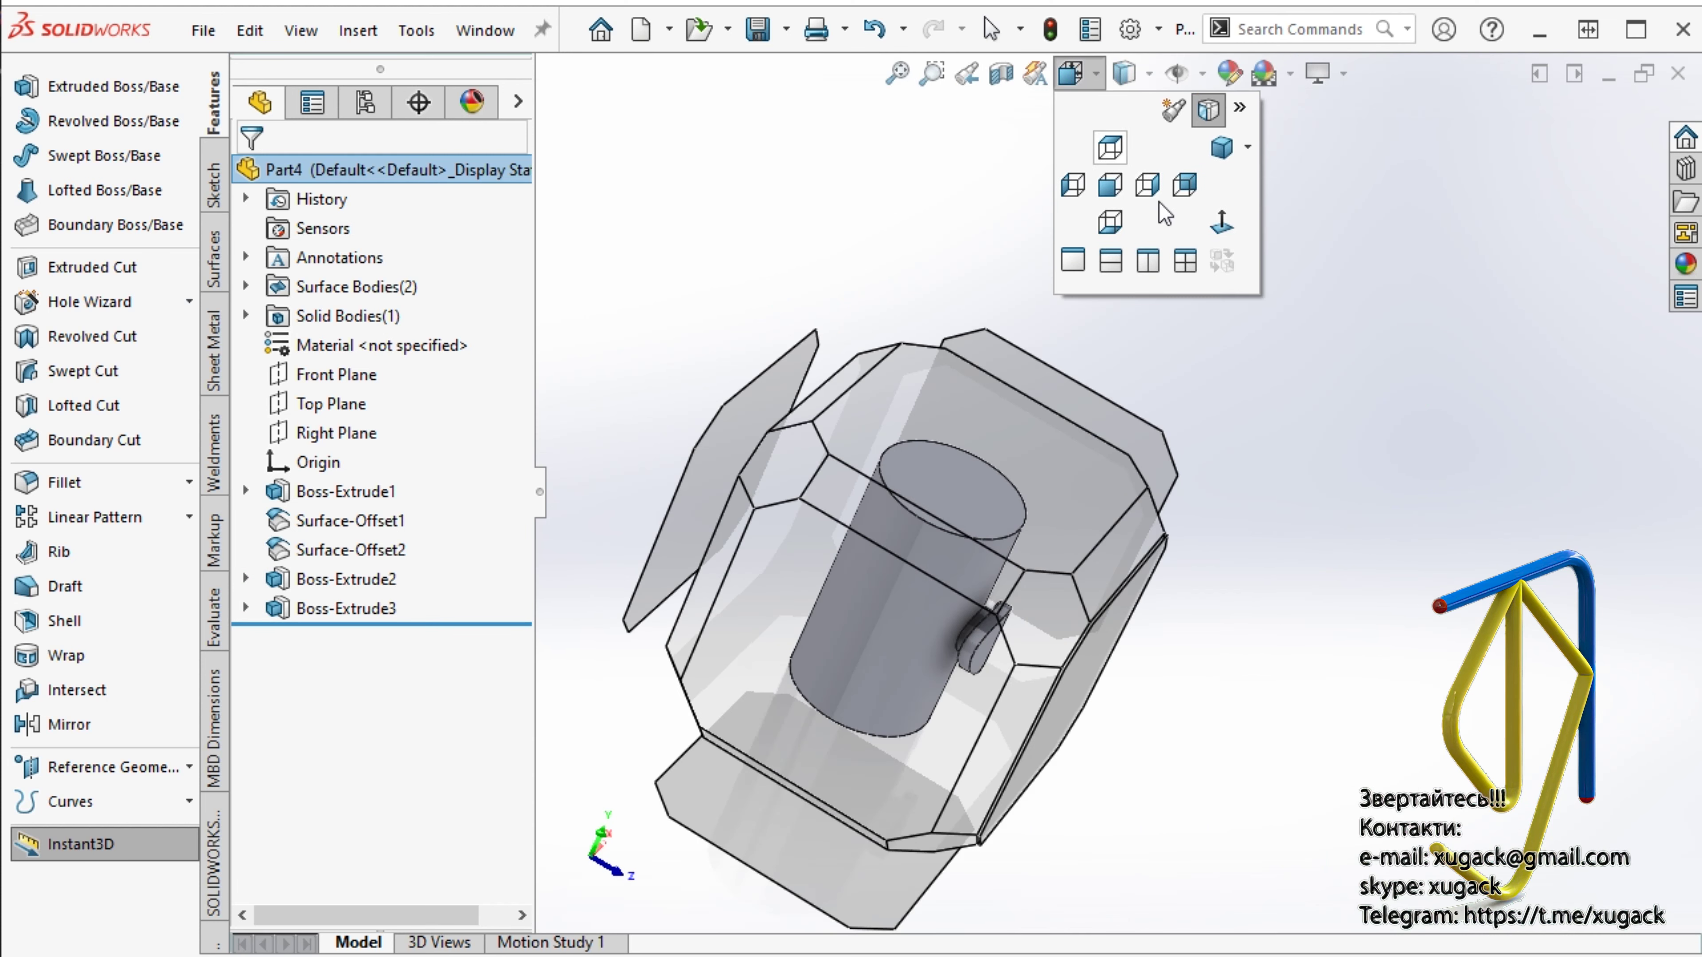
left_click(539, 491)
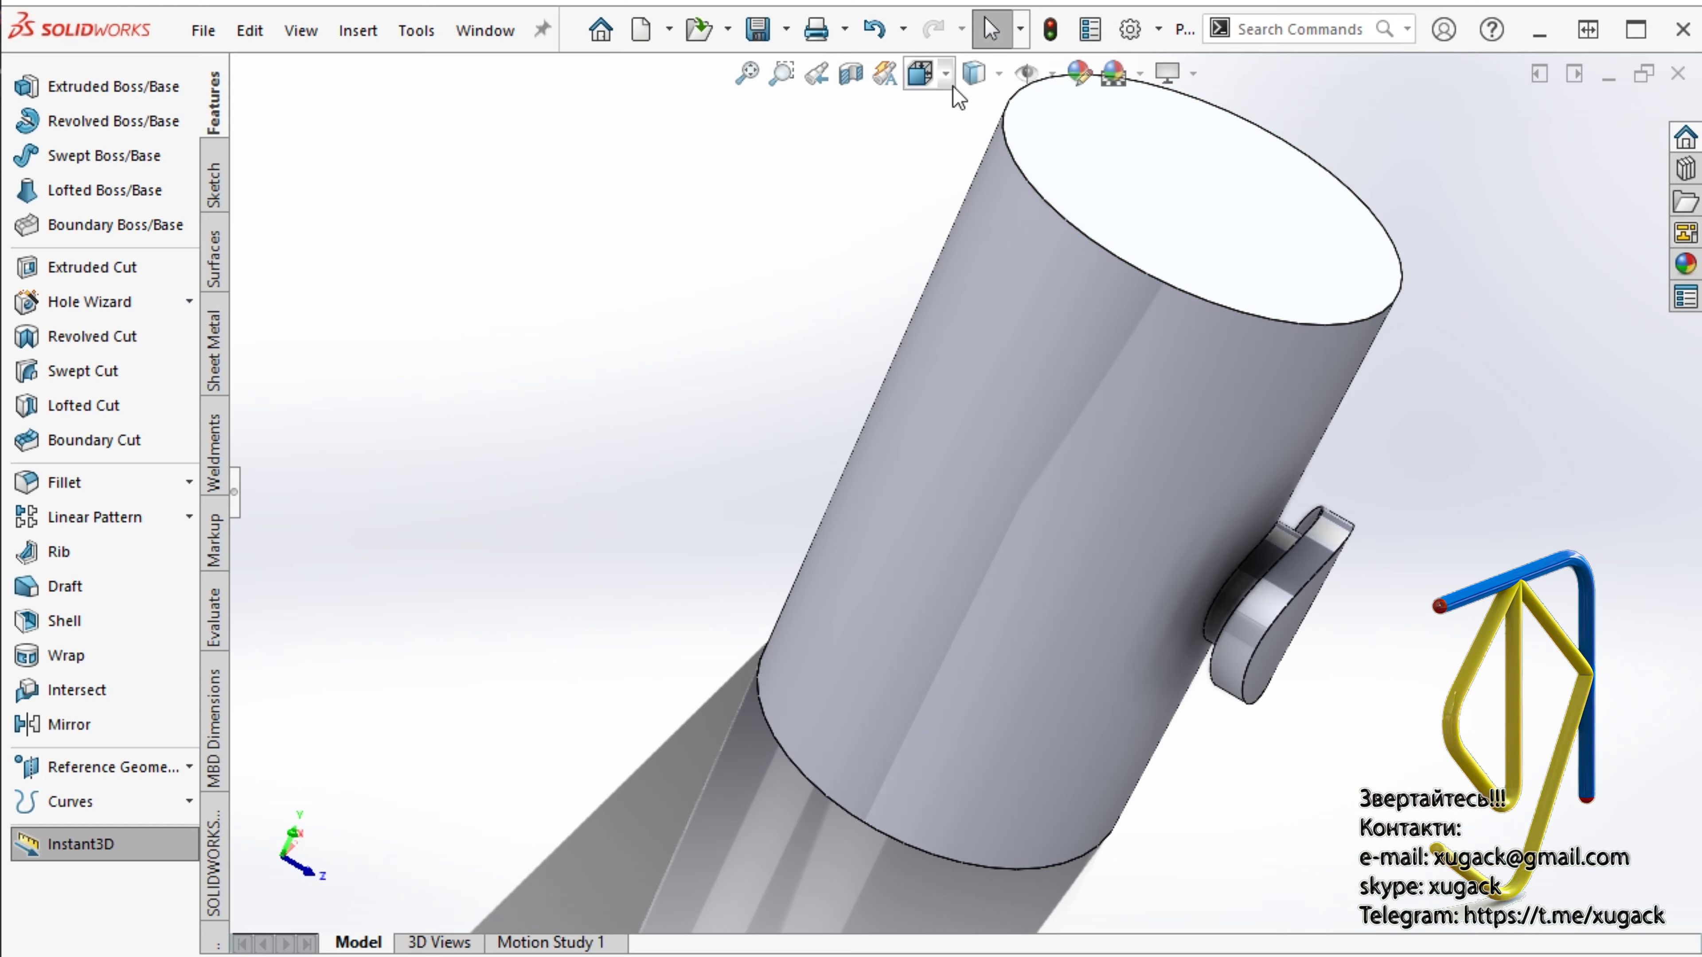
left_click(946, 73)
left_click(1041, 264)
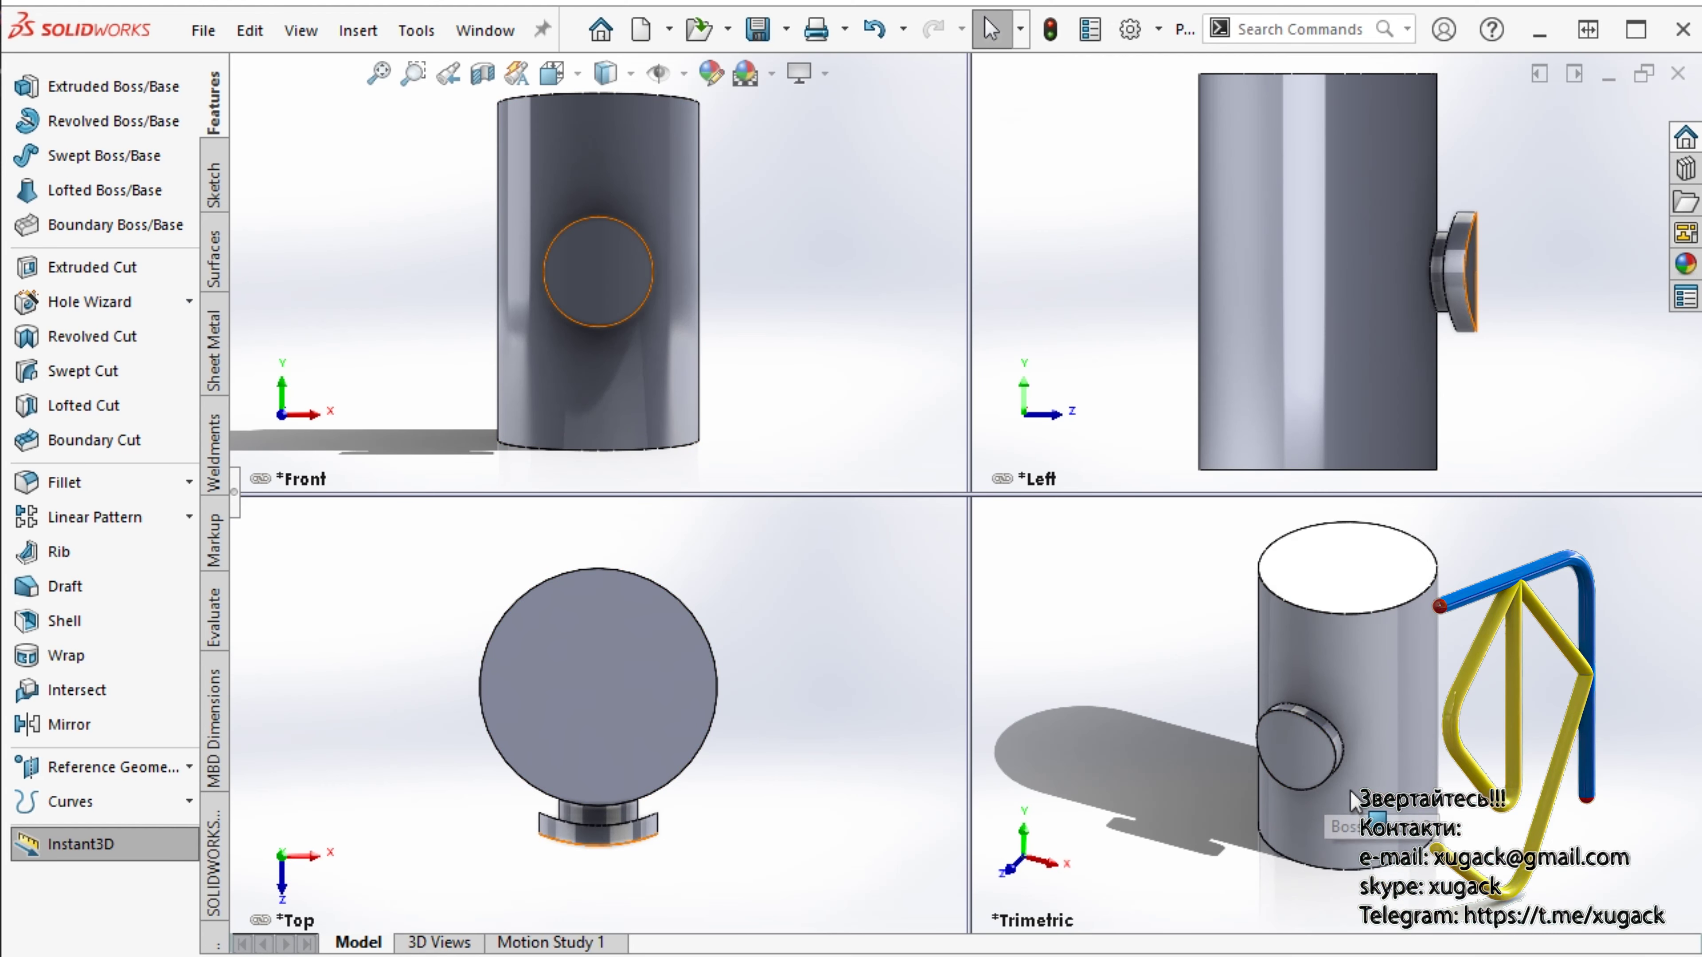
- Orbit the Trimetric viewport of the four-view layout to a new angle
mouse_move(1351, 798)
middle_mouse_down()
mouse_move(1460, 830)
mouse_move(1499, 731)
mouse_move(1492, 676)
mouse_move(1499, 729)
middle_mouse_up()
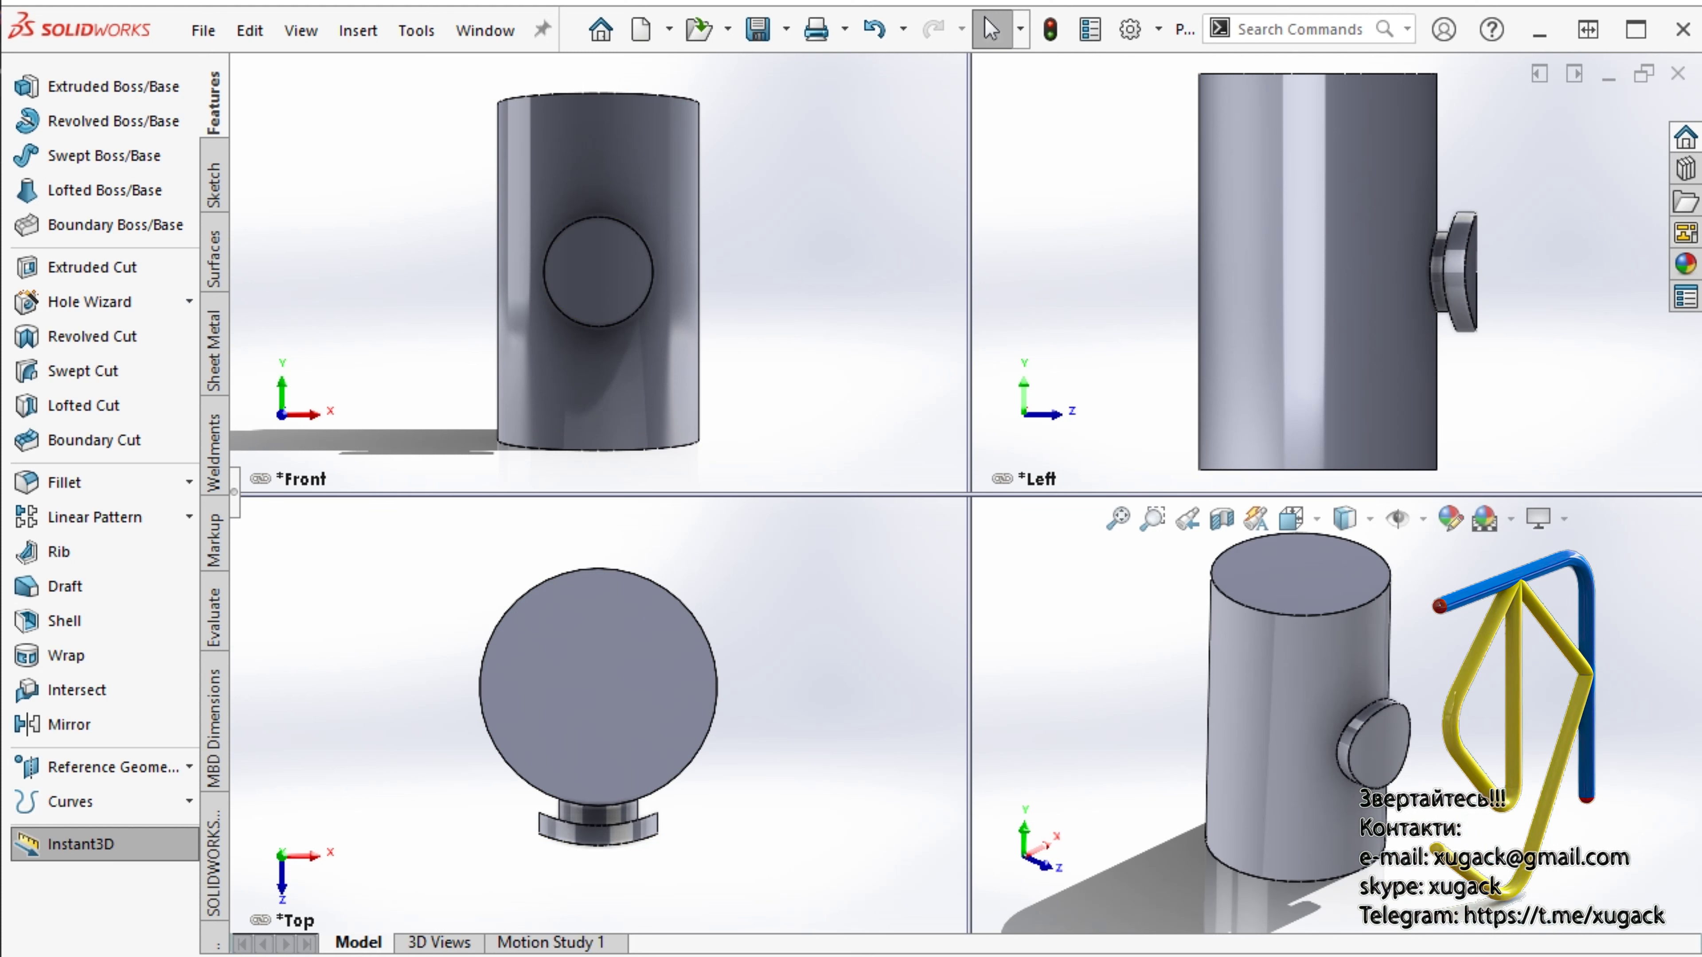